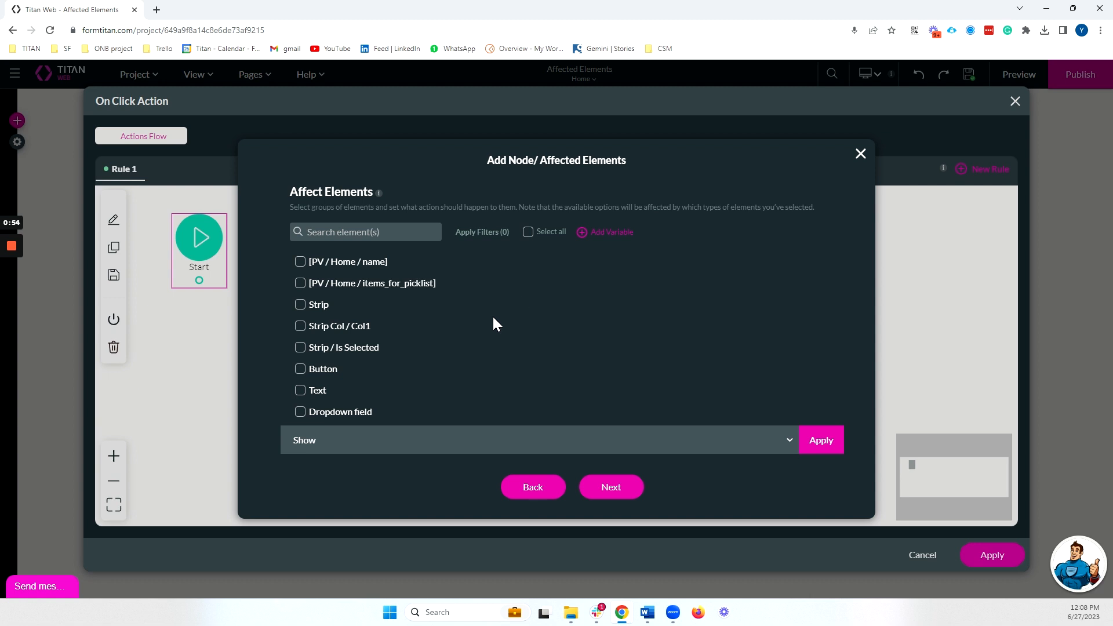
Review the actions available for affected elements, including the options offered for Set value and Set value from
{"action": "left_click", "coordinate": [388, 441]}
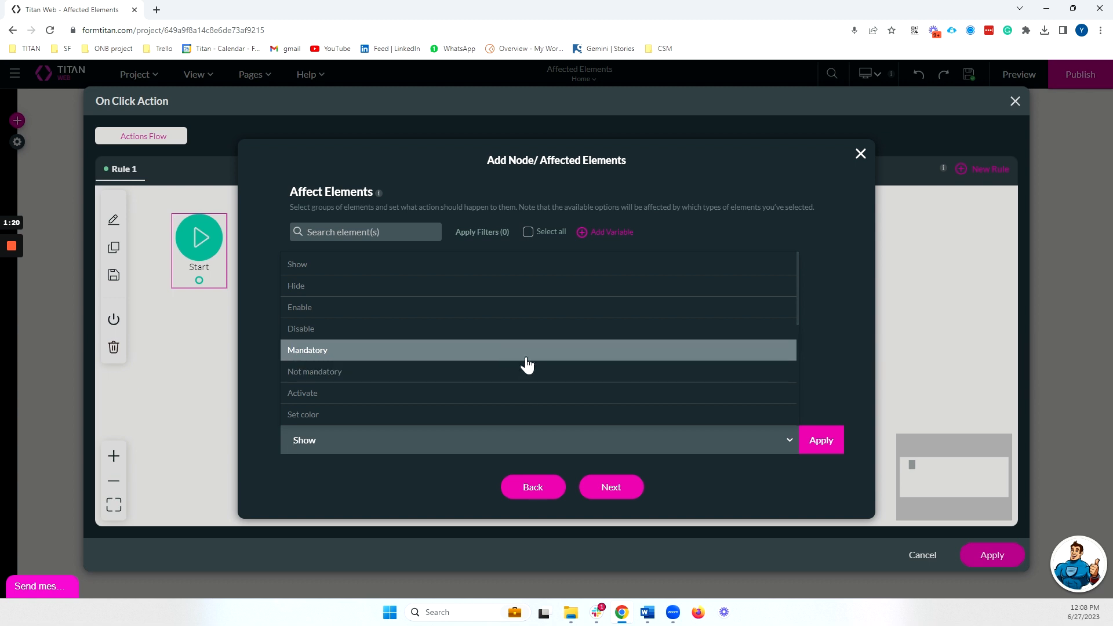
{"action": "scroll", "coordinate": [408, 345], "scroll_direction": "down", "scroll_amount": 1}
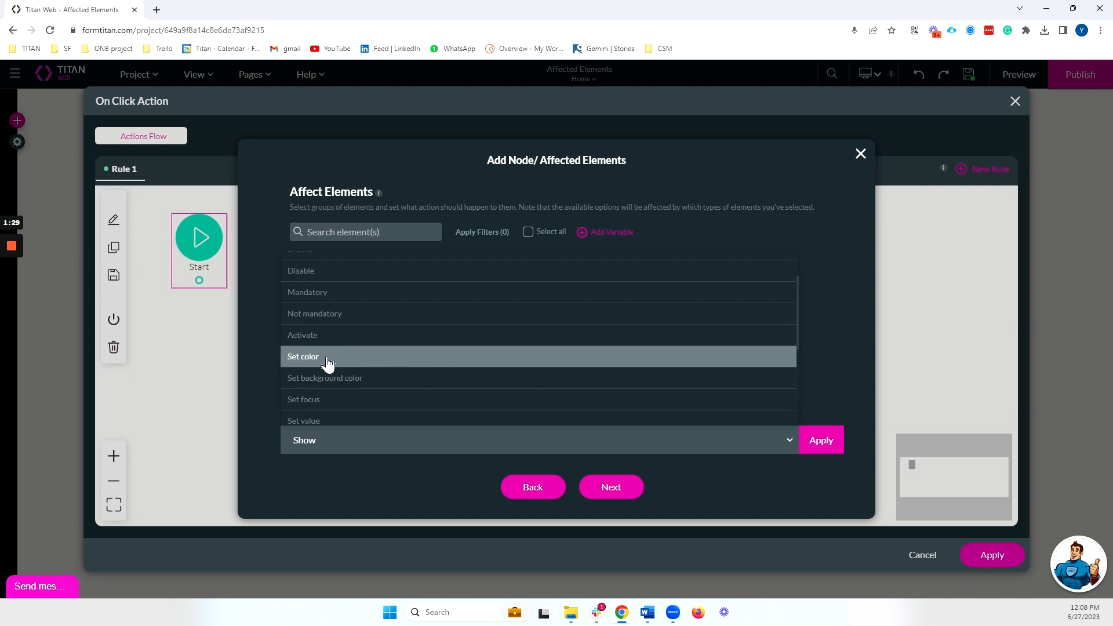
{"action": "scroll", "coordinate": [386, 386], "scroll_direction": "down", "scroll_amount": 1}
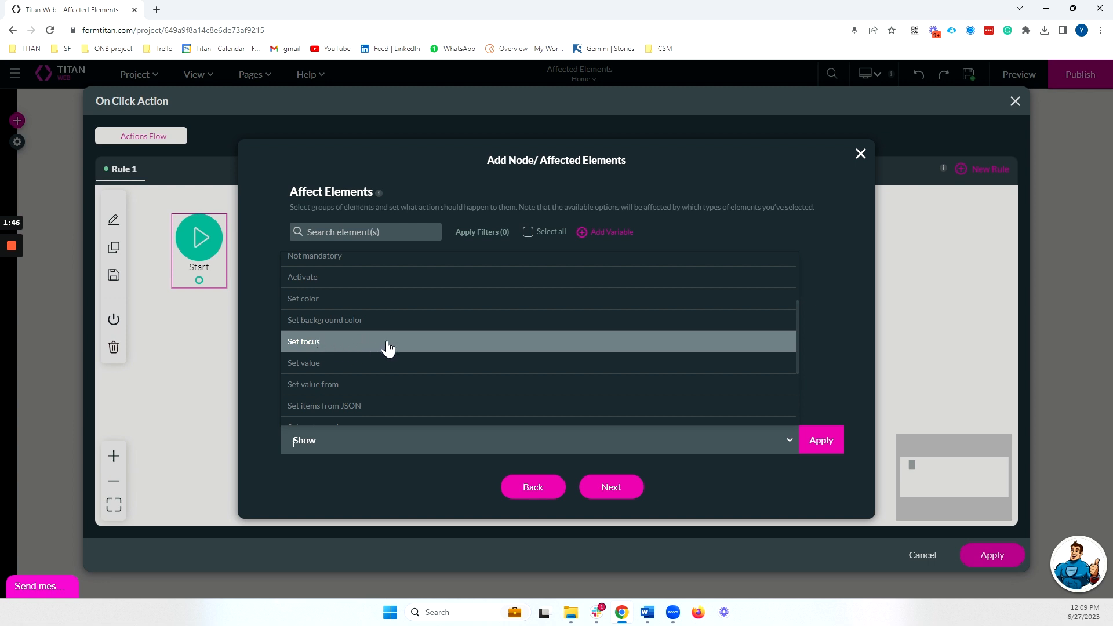
{"action": "scroll", "coordinate": [311, 314], "scroll_direction": "down", "scroll_amount": 1}
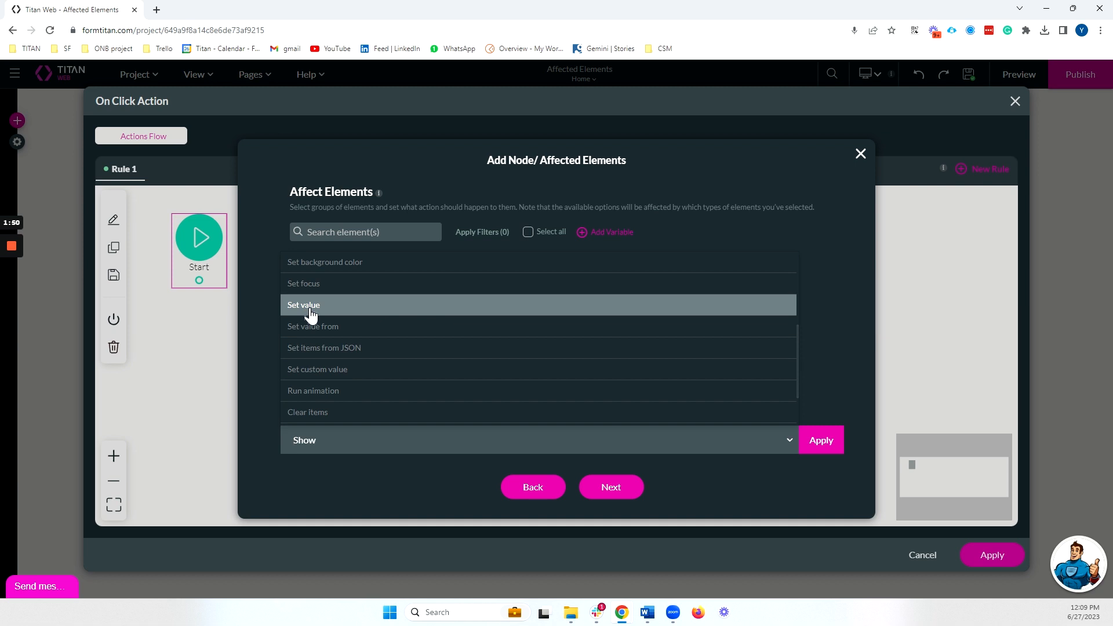
{"action": "left_click", "coordinate": [312, 314]}
{"action": "left_click", "coordinate": [608, 443]}
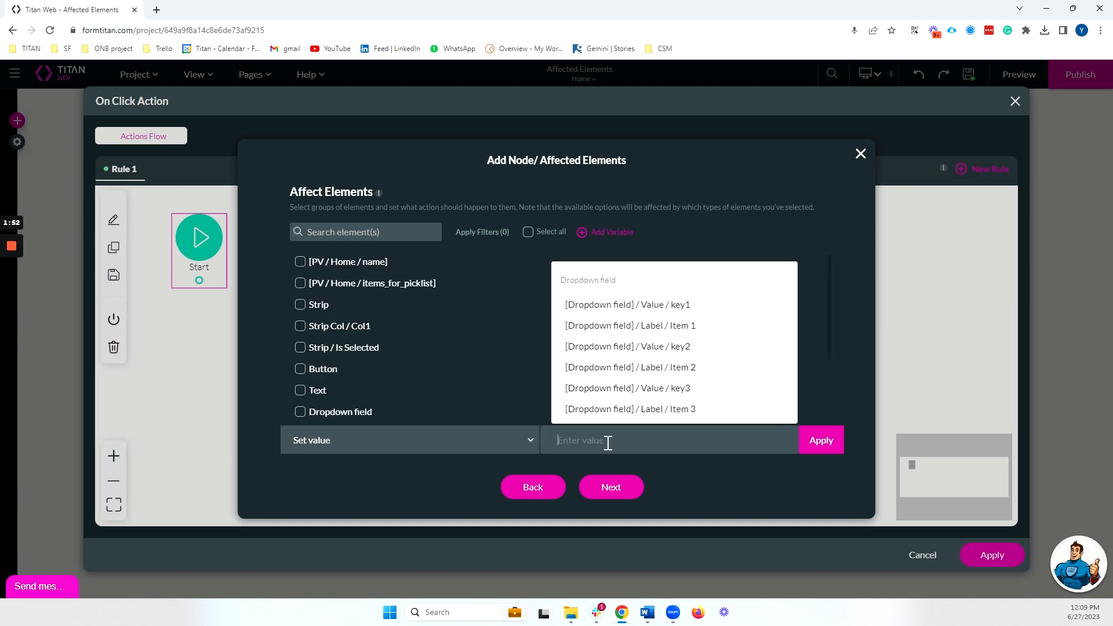
{"action": "left_click", "coordinate": [856, 391]}
{"action": "left_click", "coordinate": [342, 433]}
{"action": "scroll", "coordinate": [342, 386], "scroll_direction": "down", "scroll_amount": 1}
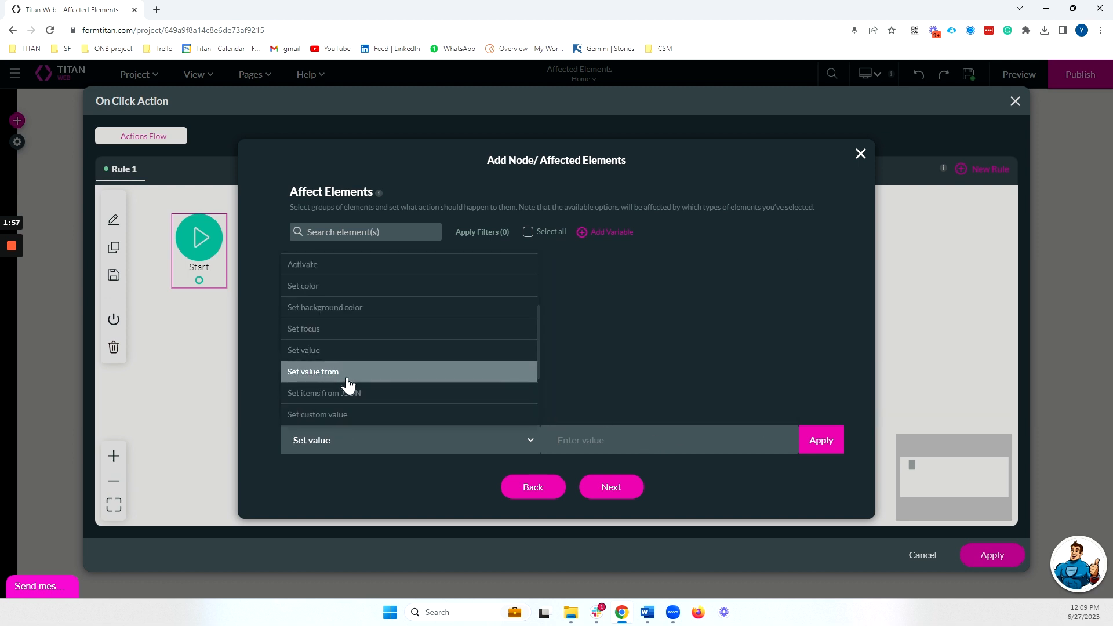
{"action": "left_click", "coordinate": [342, 385]}
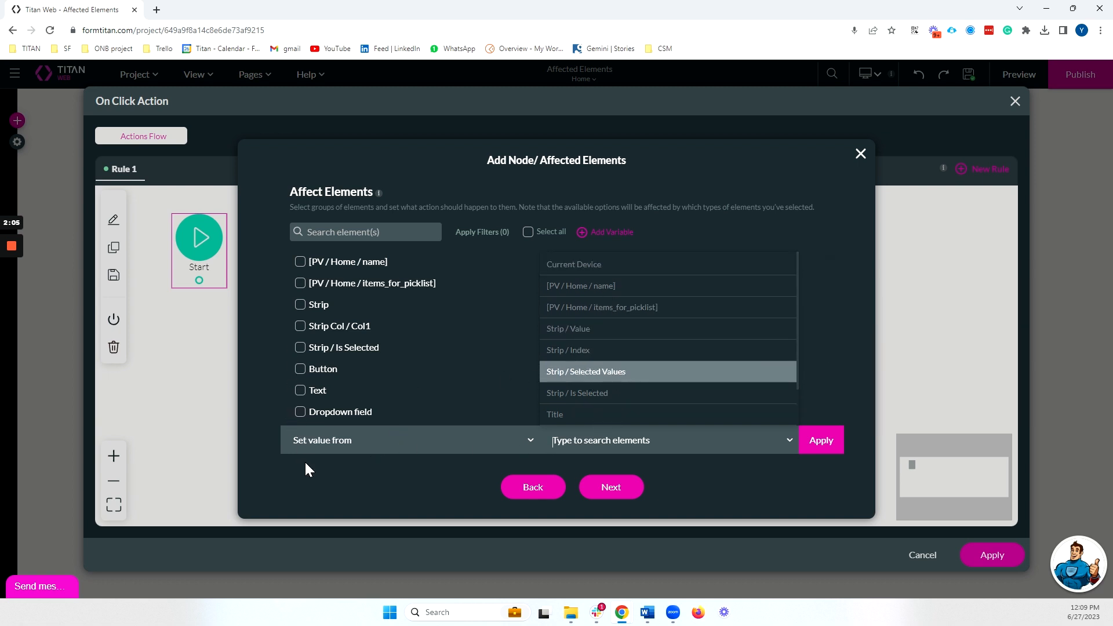
{"action": "left_click", "coordinate": [353, 444]}
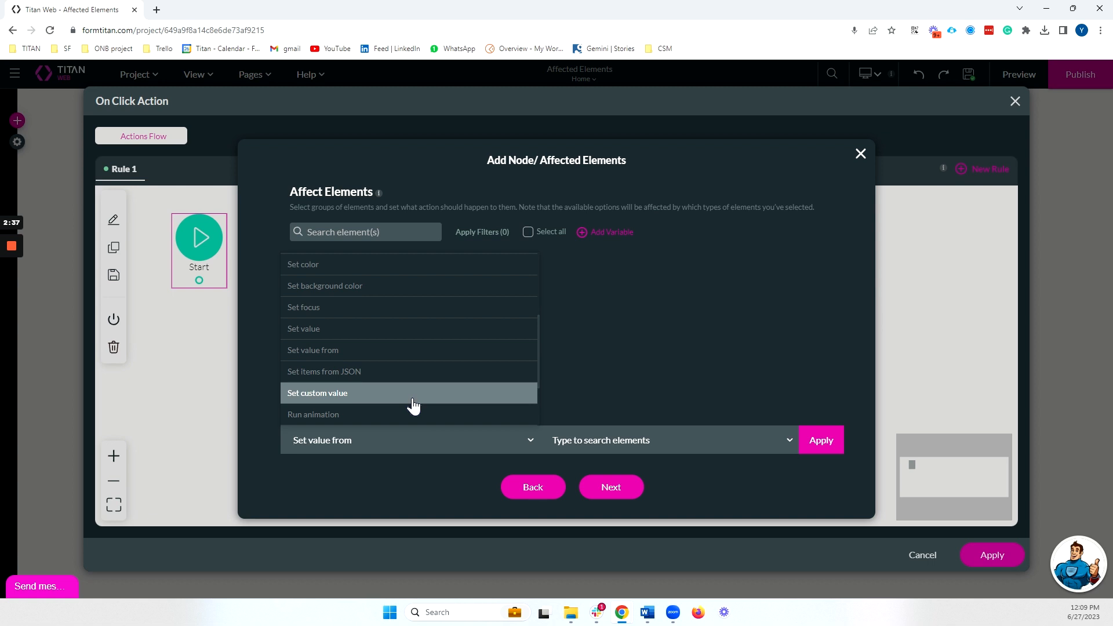
{"action": "scroll", "coordinate": [406, 400], "scroll_direction": "down", "scroll_amount": 2}
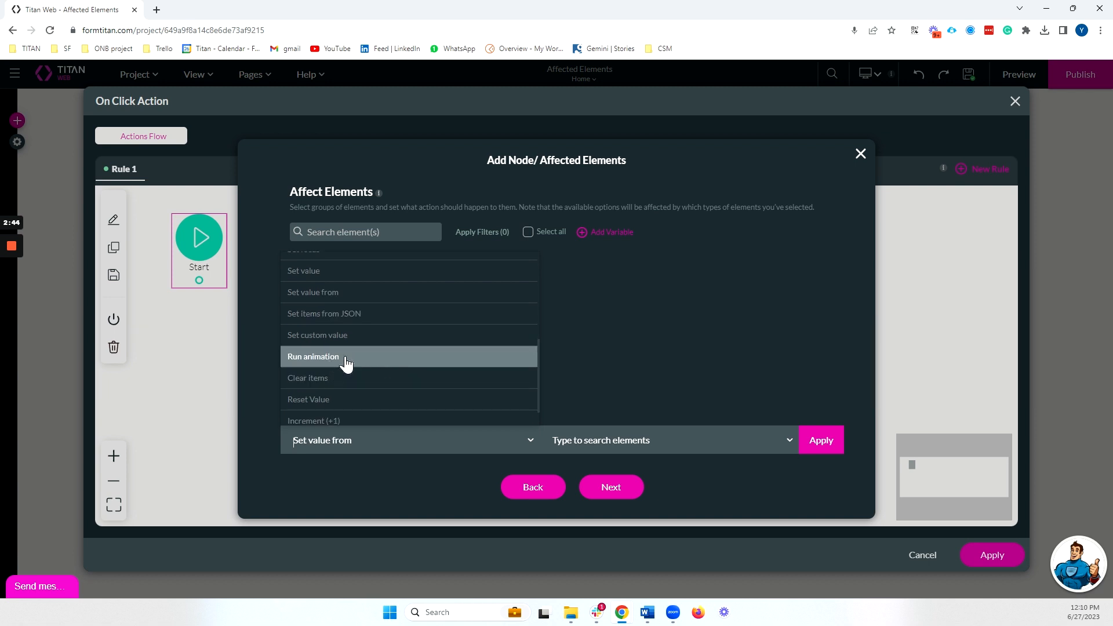
{"action": "scroll", "coordinate": [348, 365], "scroll_direction": "down", "scroll_amount": 1}
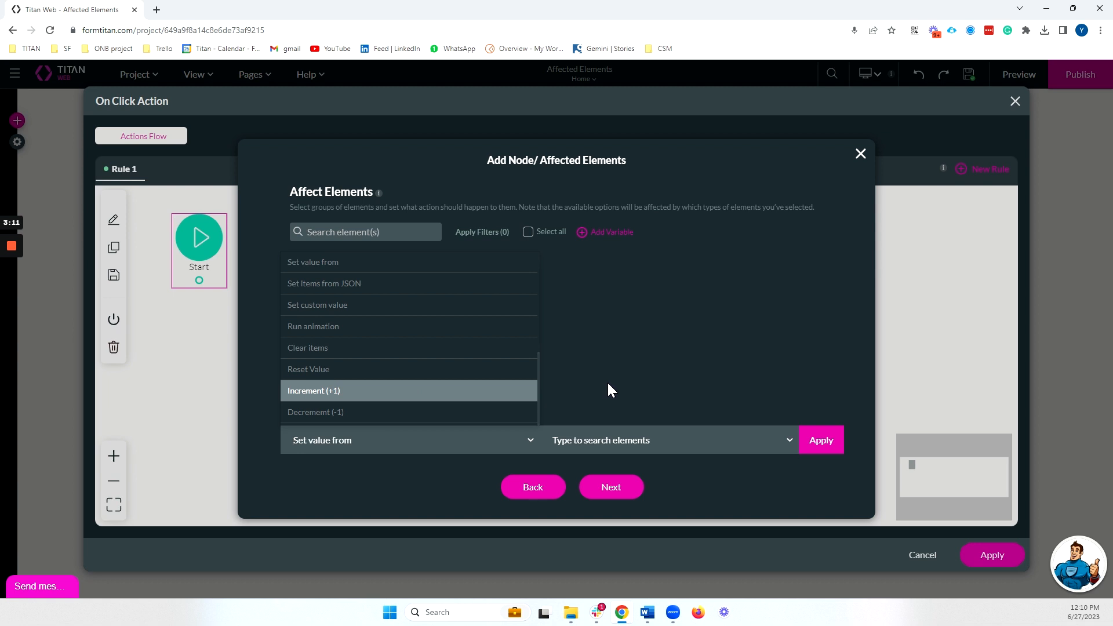
Assign the Set color action with the recent purple #d107e4 to the Text element
{"action": "scroll", "coordinate": [504, 404], "scroll_direction": "up", "scroll_amount": 3}
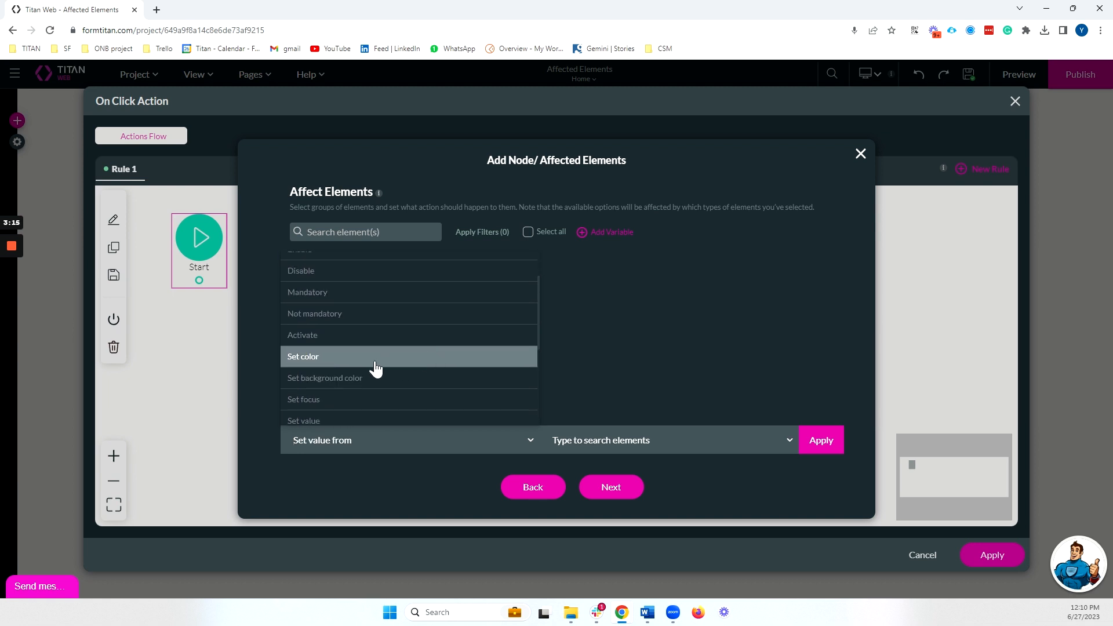
{"action": "left_click", "coordinate": [322, 364]}
{"action": "left_click", "coordinate": [300, 391]}
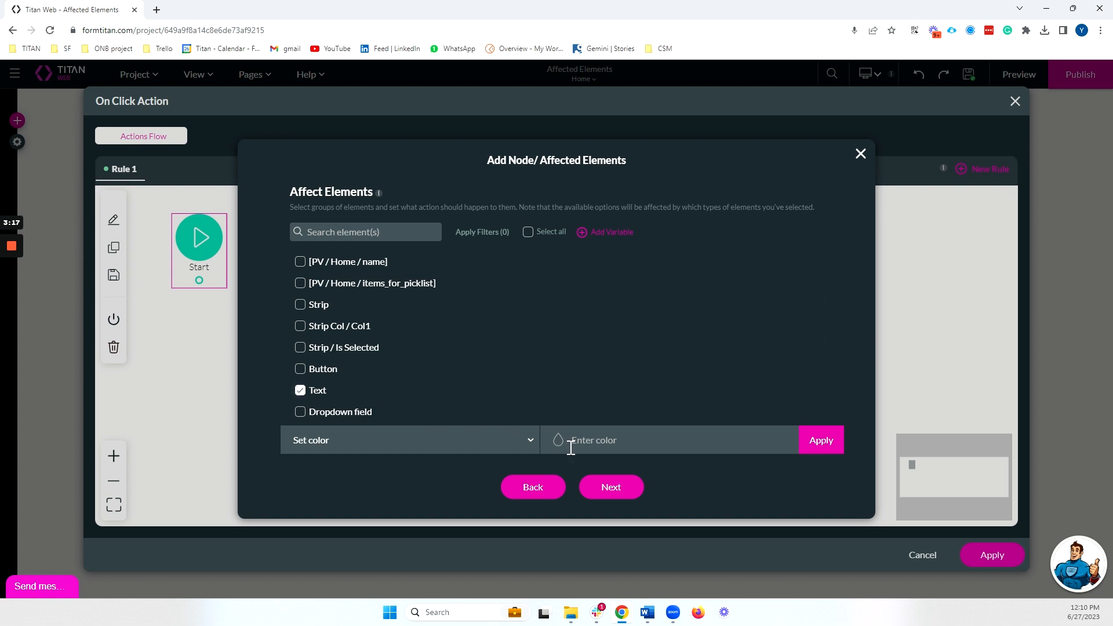
{"action": "left_click", "coordinate": [557, 440]}
{"action": "left_click", "coordinate": [534, 522]}
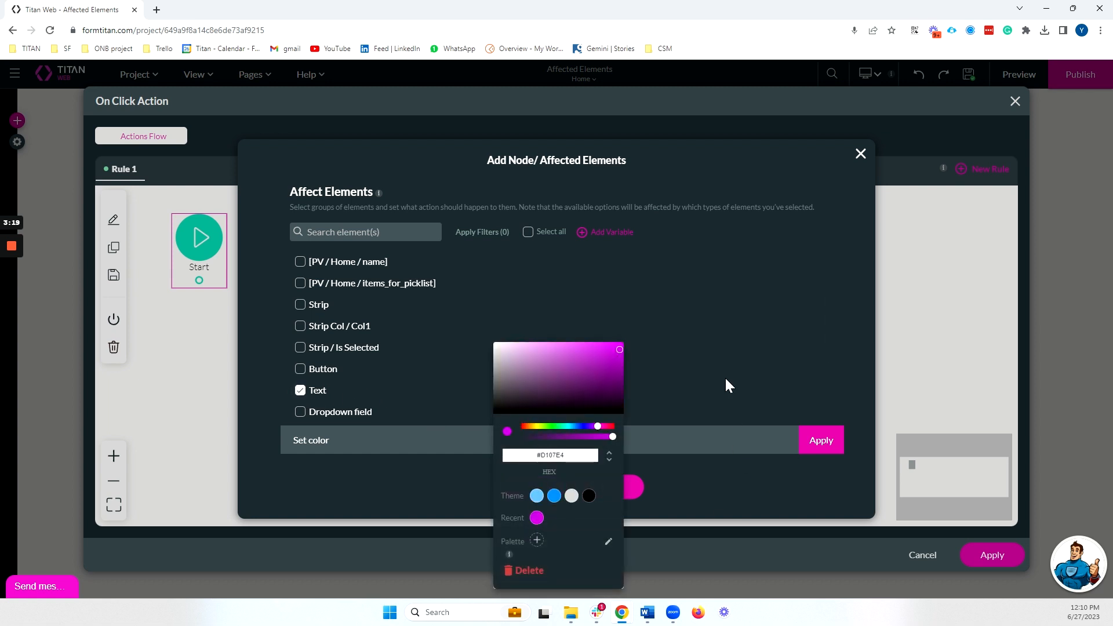
{"action": "left_click", "coordinate": [729, 385]}
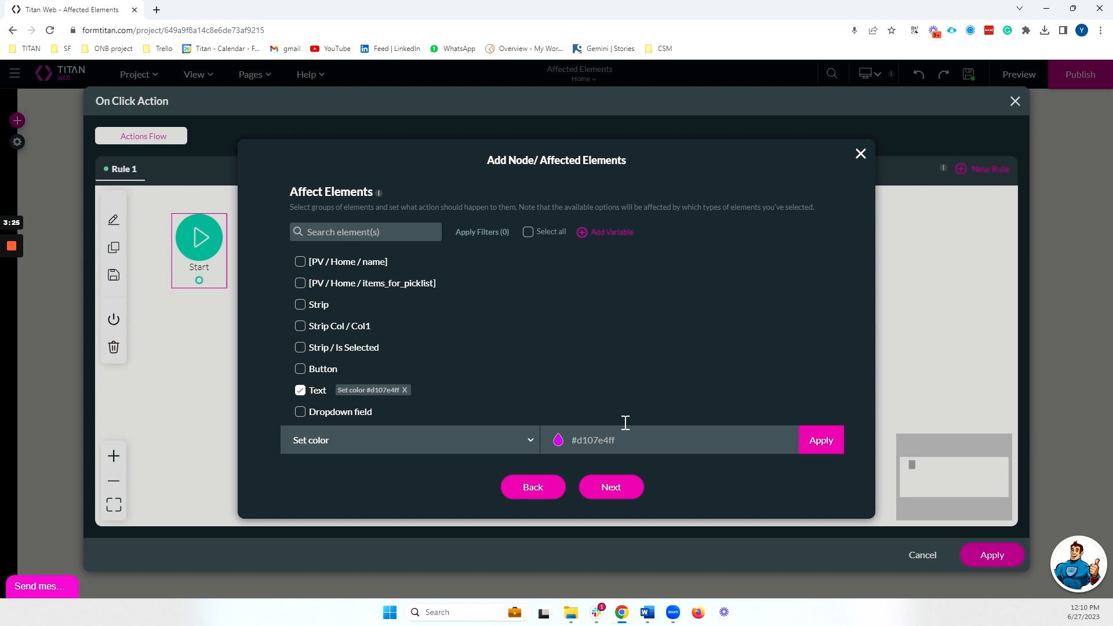
{"action": "left_click_drag", "start_coordinate": [346, 390], "coordinate": [372, 390]}
{"action": "left_click", "coordinate": [470, 384]}
Tag the affected elements node "color text", insert it into the flow and apply the button's on-click action
{"action": "left_click", "coordinate": [618, 494]}
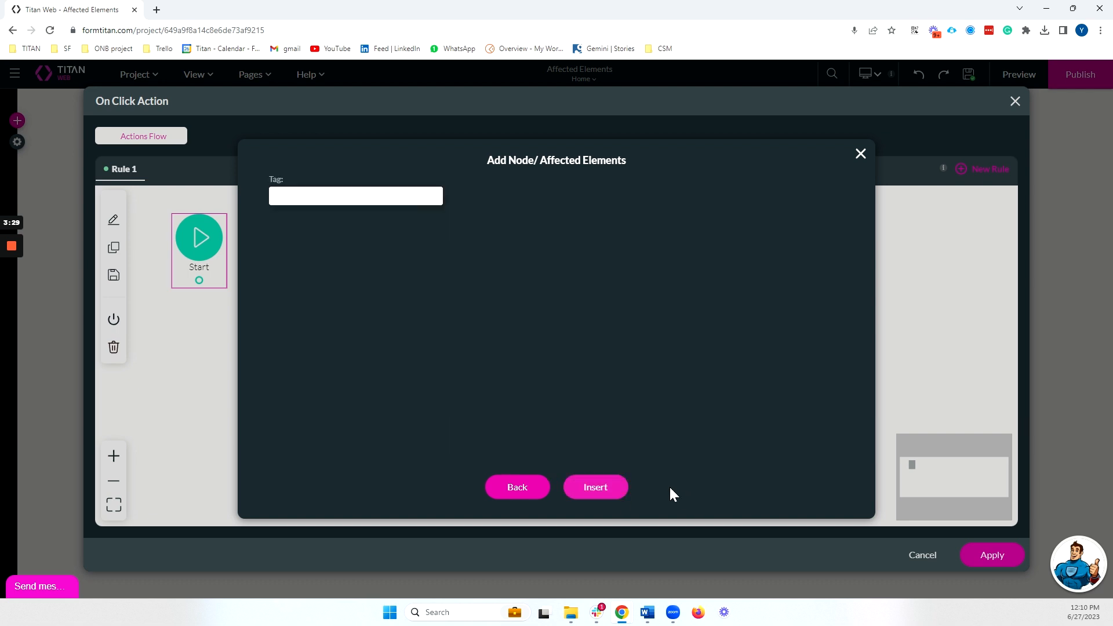
{"action": "type", "text": "color text"}
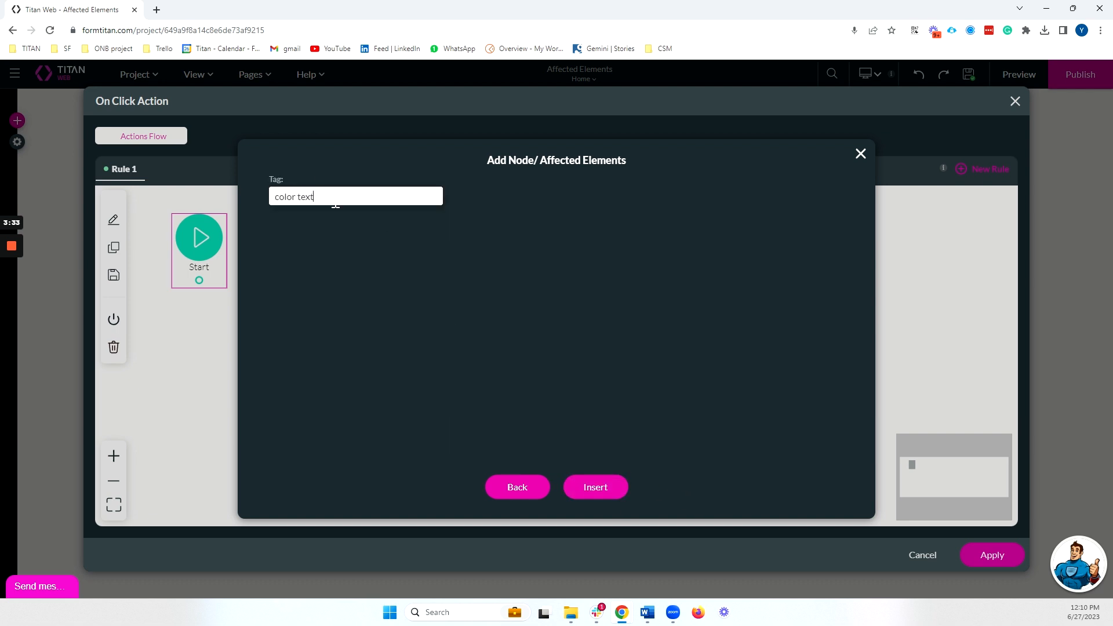
{"action": "left_click", "coordinate": [594, 487]}
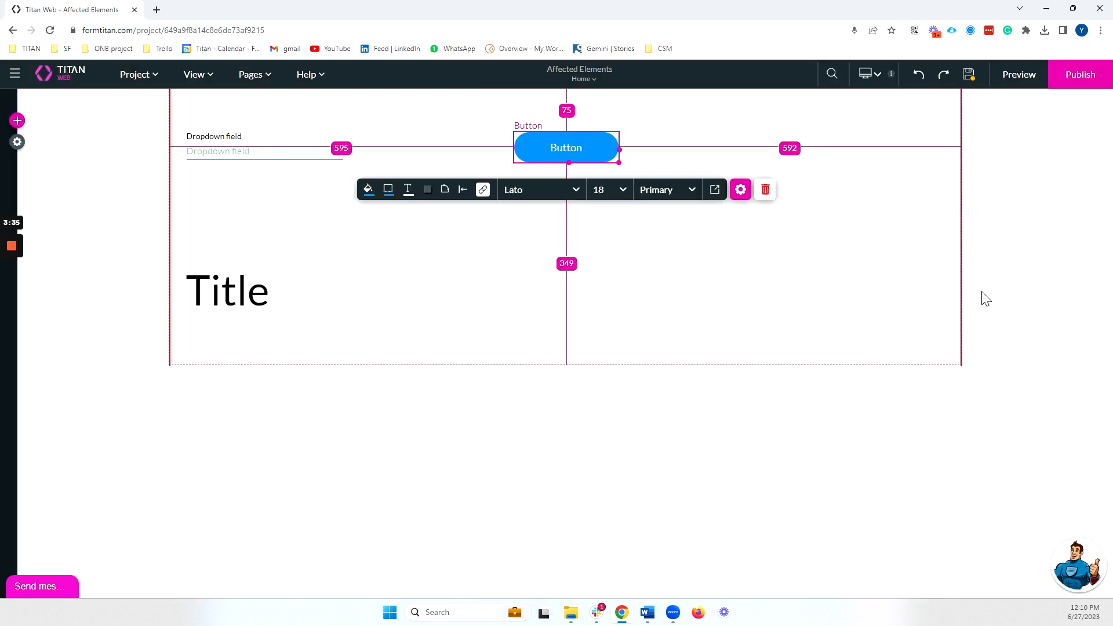
Preview the page and test the button's color action on the title
{"action": "left_click", "coordinate": [1019, 74]}
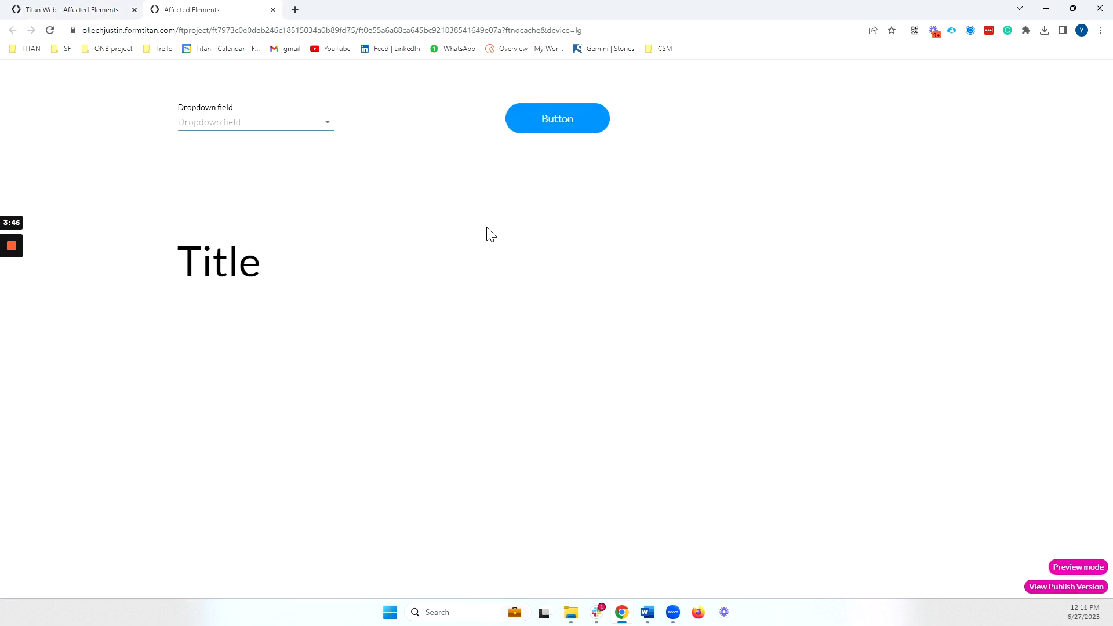
{"action": "left_click", "coordinate": [561, 130]}
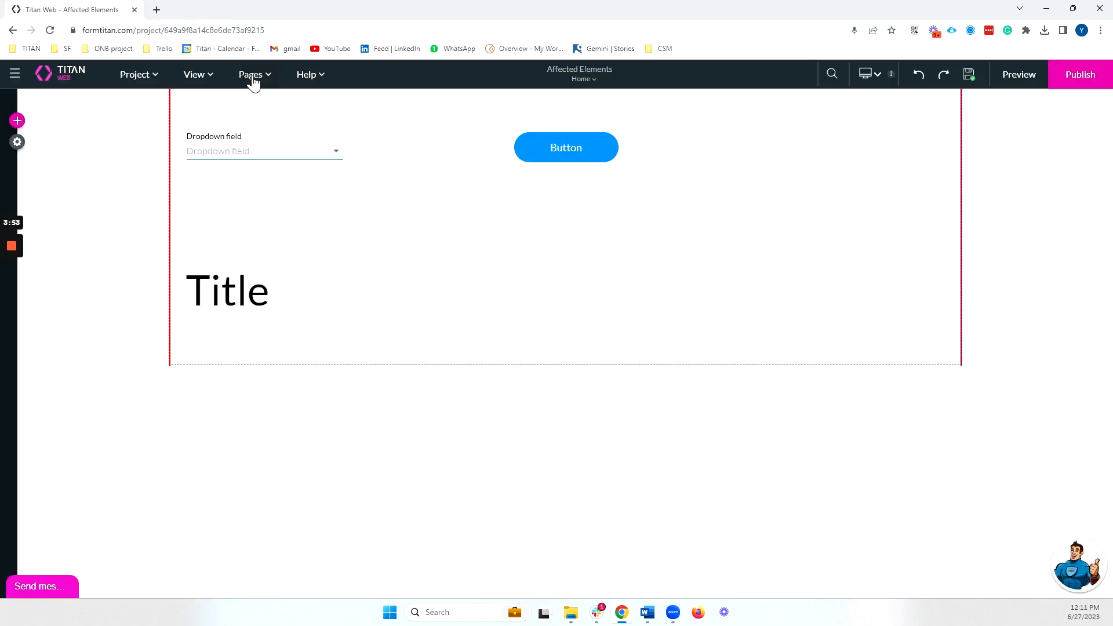
Open the Home page's action configuration and examine its static variables
{"action": "left_click", "coordinate": [251, 74]}
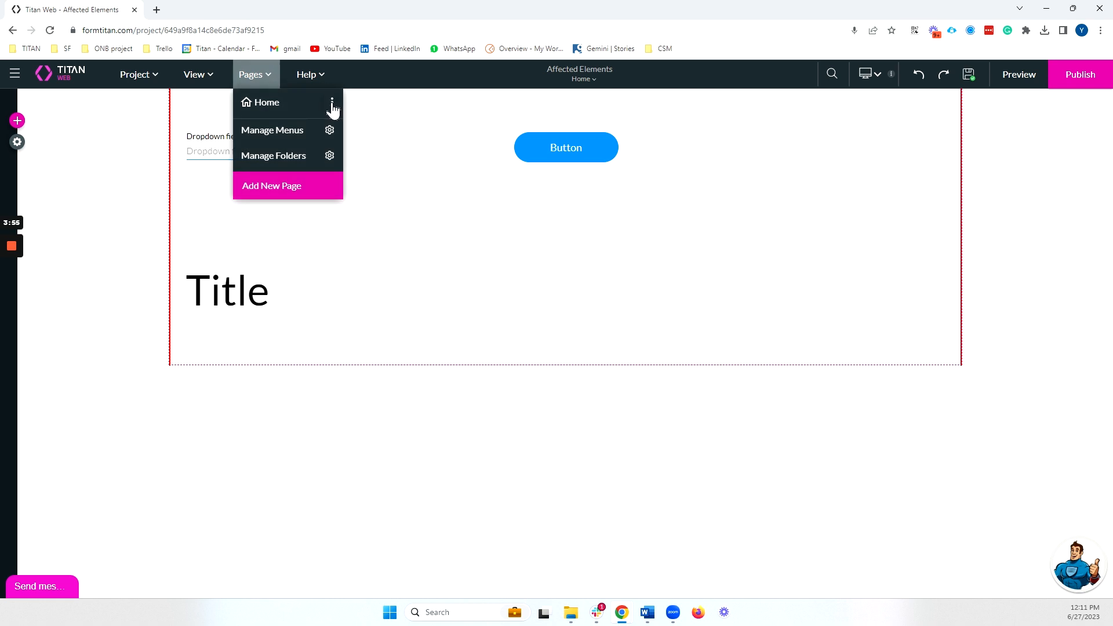
{"action": "left_click", "coordinate": [332, 104]}
{"action": "left_click", "coordinate": [432, 348]}
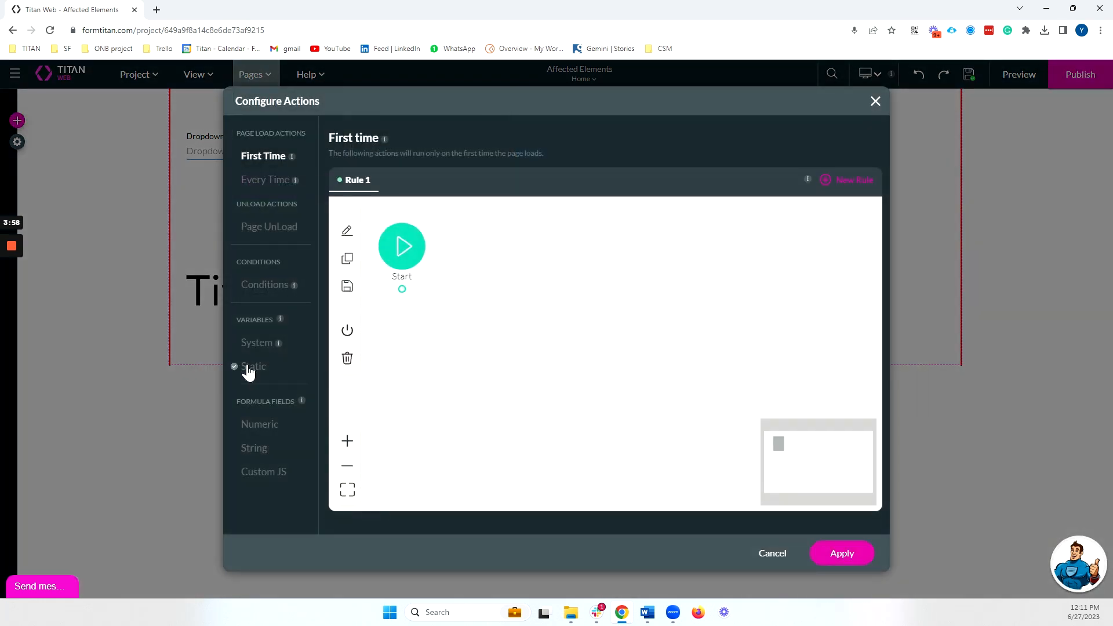
{"action": "left_click", "coordinate": [248, 368]}
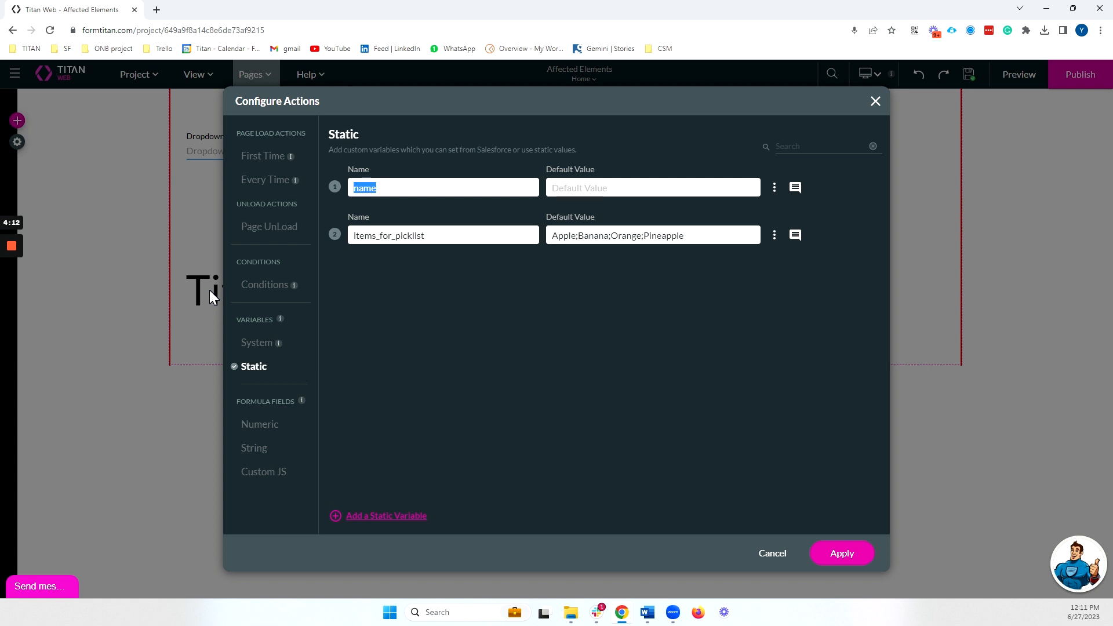
{"action": "left_click", "coordinate": [374, 197]}
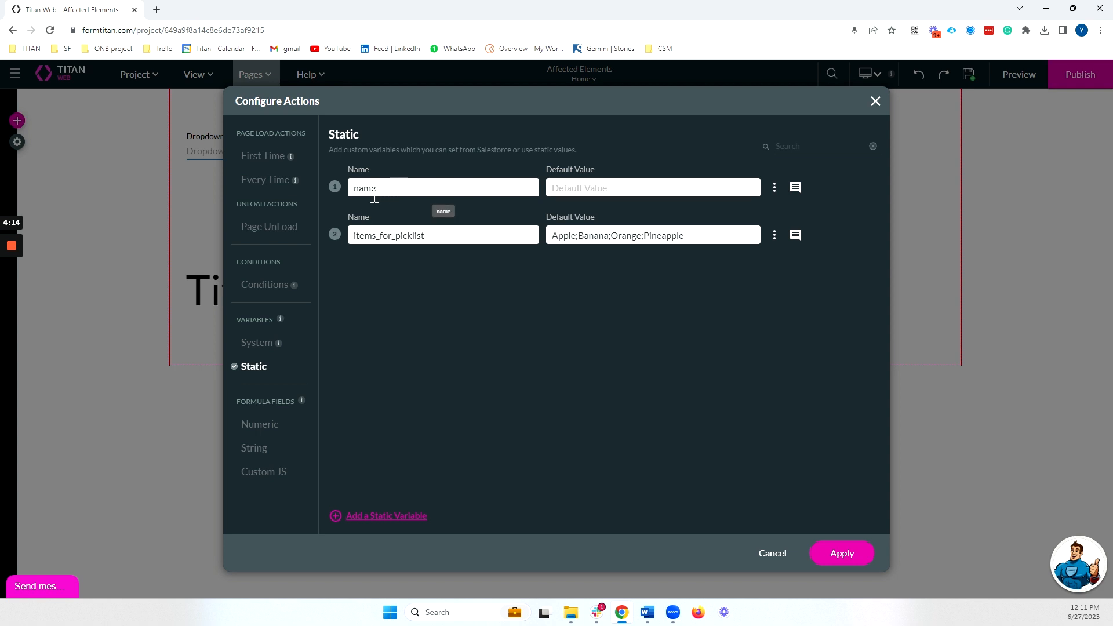
Start an Affected Elements node in the flow that runs every time the page loads
{"action": "left_click", "coordinate": [273, 183]}
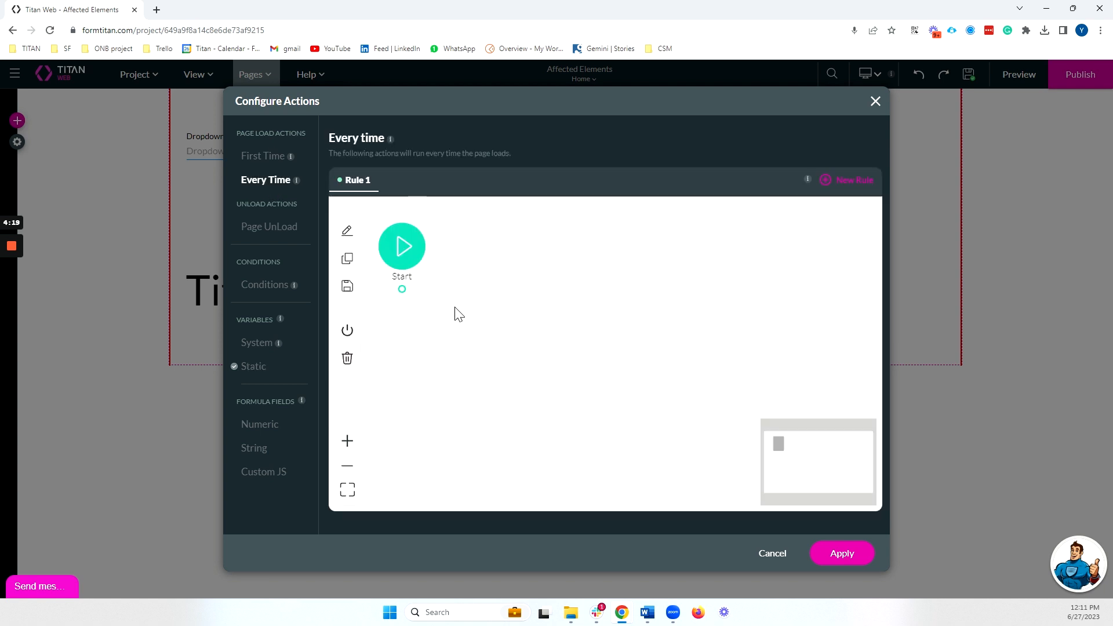
{"action": "left_click", "coordinate": [415, 290]}
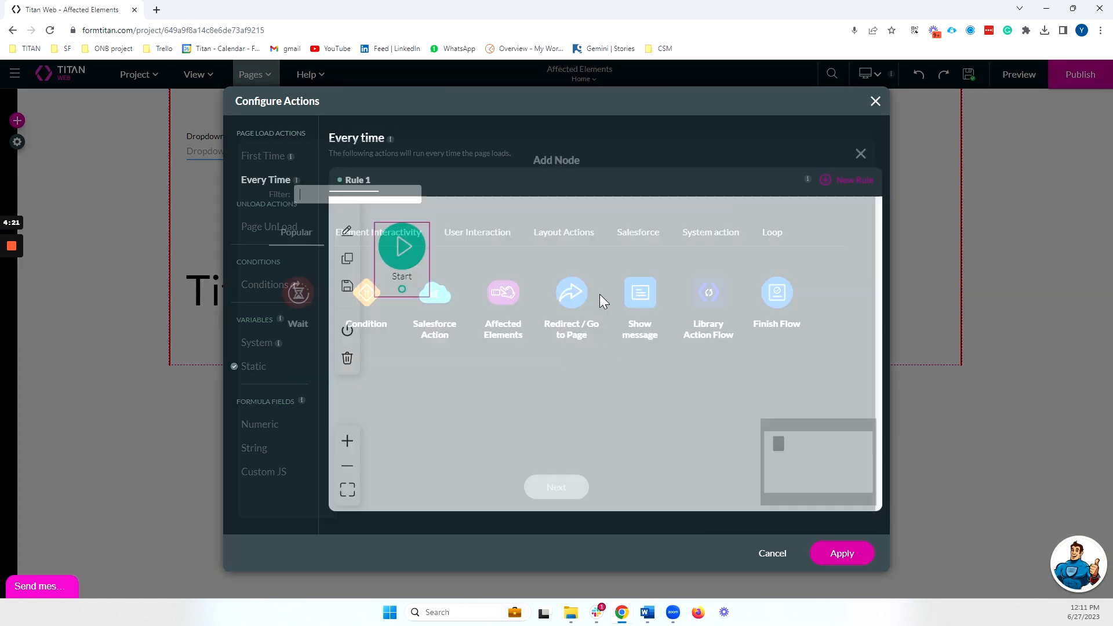
{"action": "left_click", "coordinate": [504, 296]}
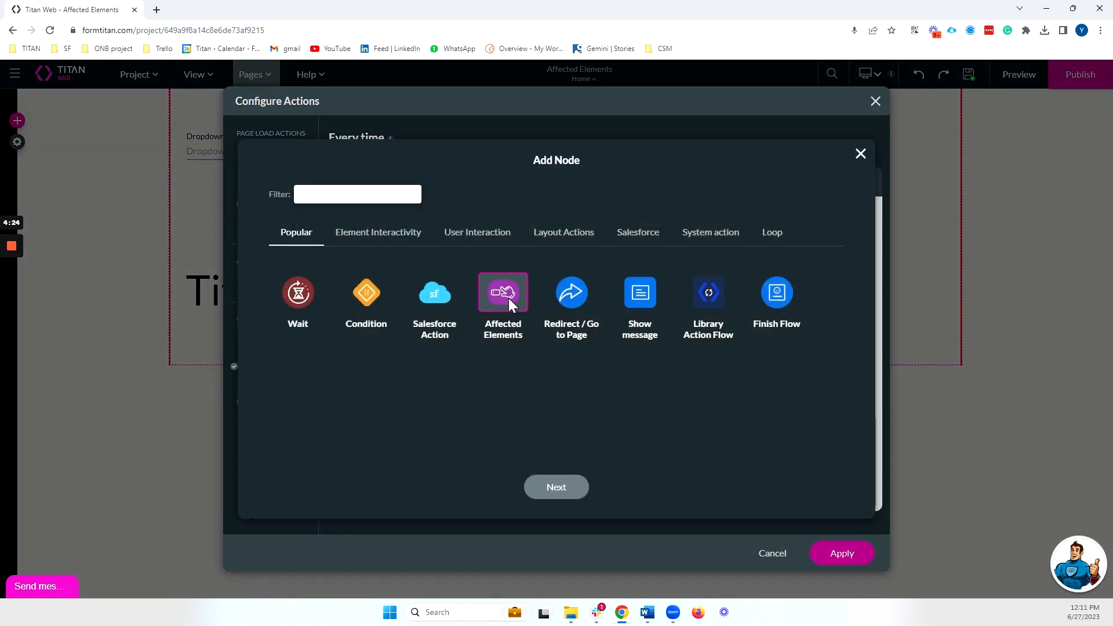
{"action": "left_click", "coordinate": [571, 490]}
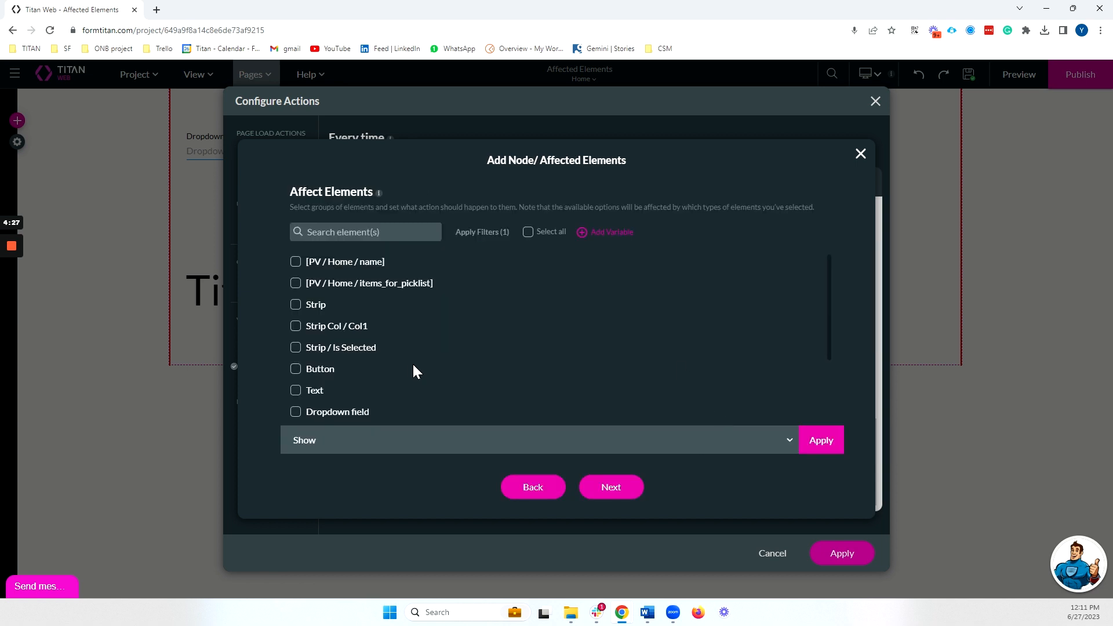
Select the Text element as the affected element and choose the Set custom value action
{"action": "scroll", "coordinate": [415, 368], "scroll_direction": "down", "scroll_amount": 1}
{"action": "left_click", "coordinate": [297, 332]}
{"action": "left_click", "coordinate": [429, 442]}
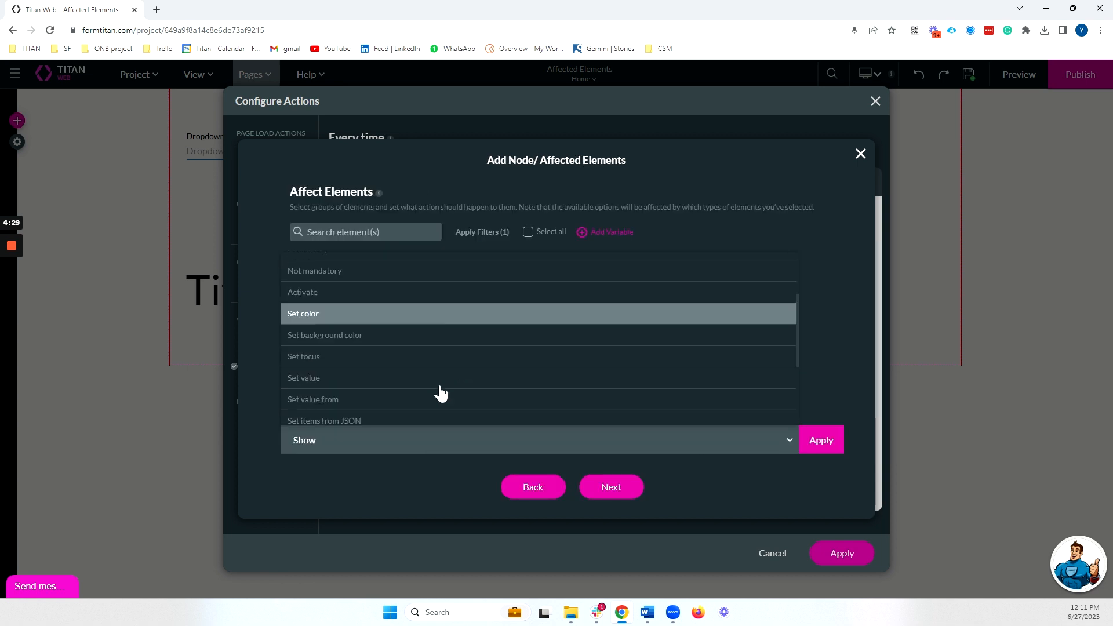
{"action": "scroll", "coordinate": [440, 390], "scroll_direction": "down", "scroll_amount": 3}
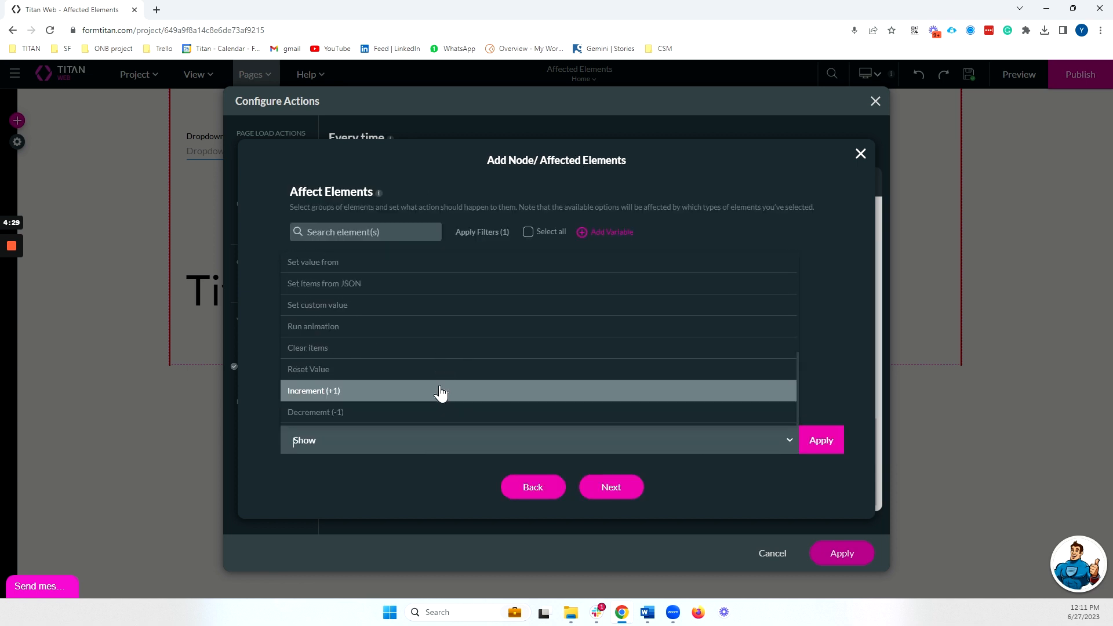
{"action": "left_click", "coordinate": [357, 305]}
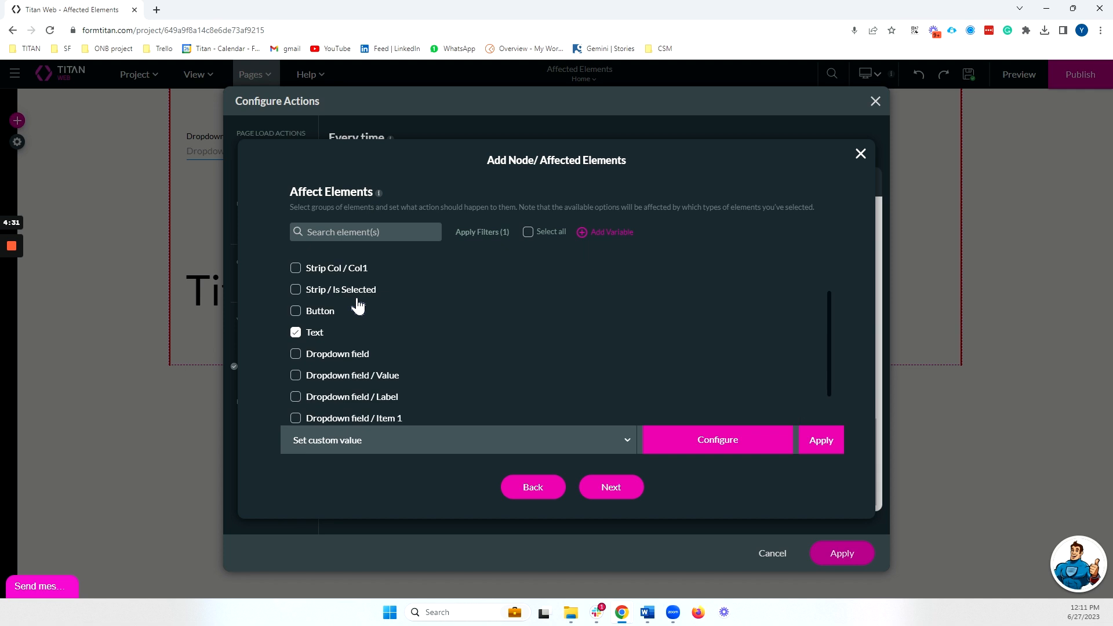
Compose the custom message "Welcome [PV / Home / name], enjoy your time with us!" using the Home page's name variable
{"action": "left_click", "coordinate": [673, 451]}
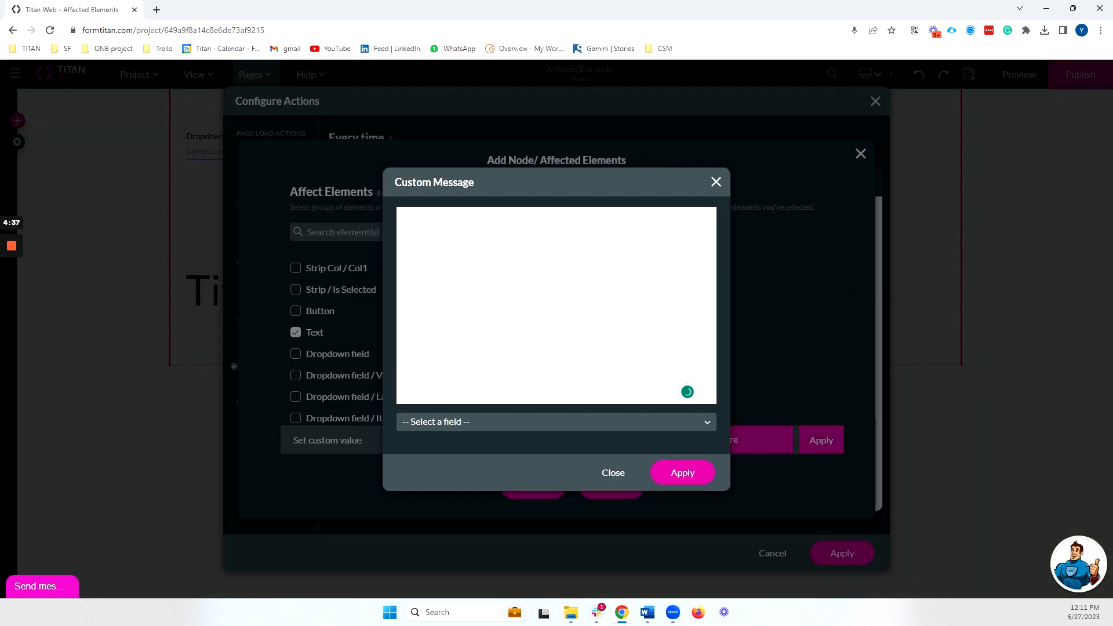
{"action": "type", "text": "Welcome"}
{"action": "left_click", "coordinate": [502, 416]}
{"action": "type", "text": "name"}
{"action": "key", "text": "Return"}
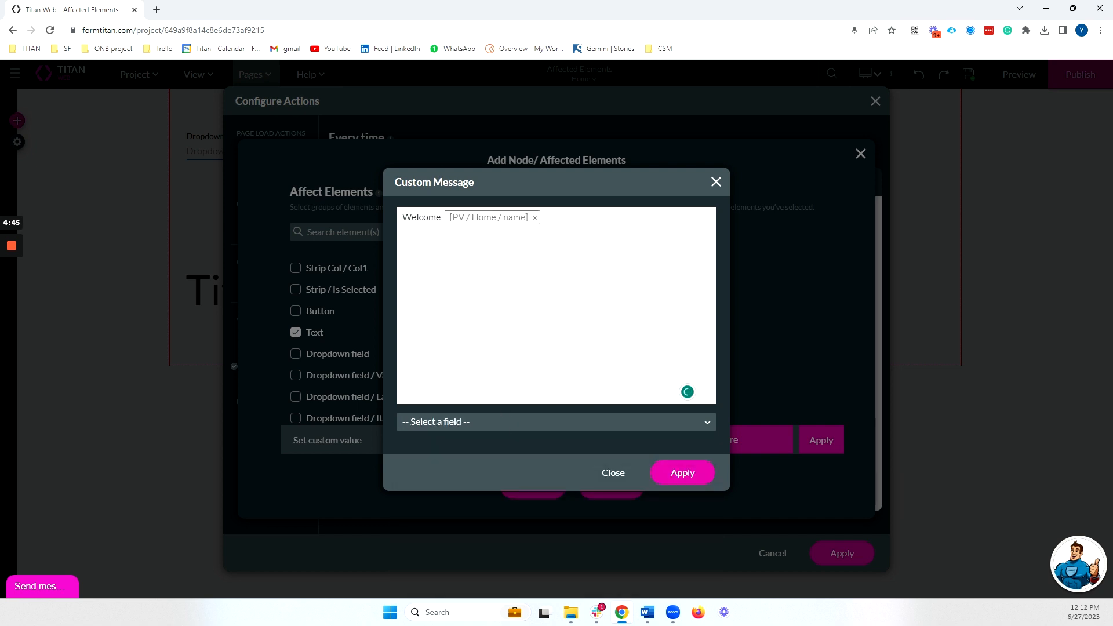
{"action": "key", "text": "BackSpace"}
{"action": "type", "text": ", en"}
{"action": "type", "text": "joy your"}
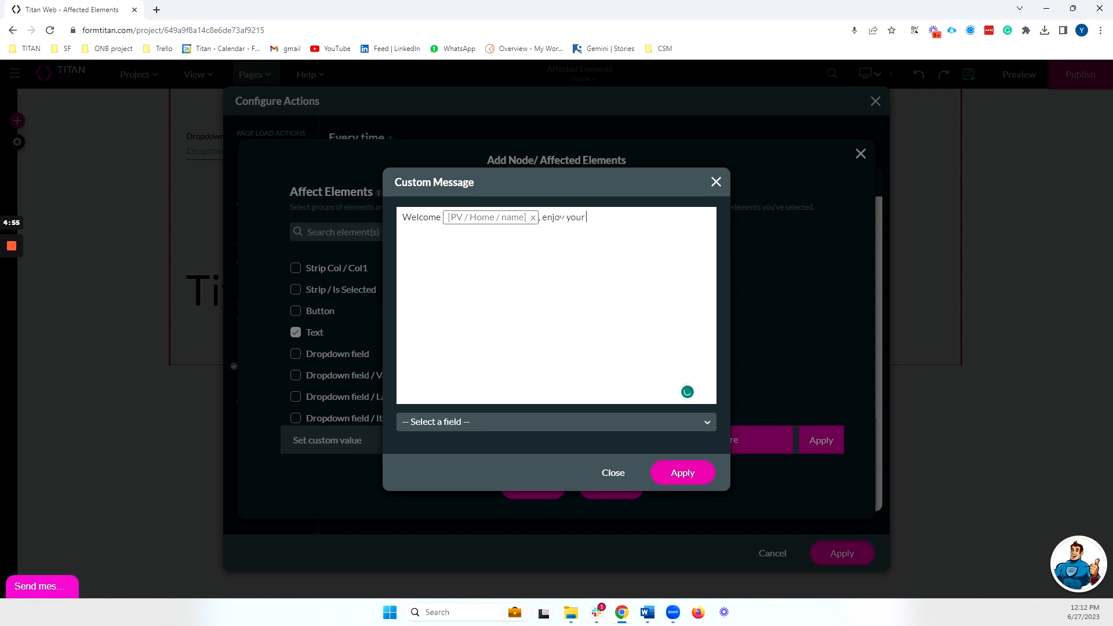
{"action": "type", "text": " time with us!"}
{"action": "double_click", "coordinate": [413, 217]}
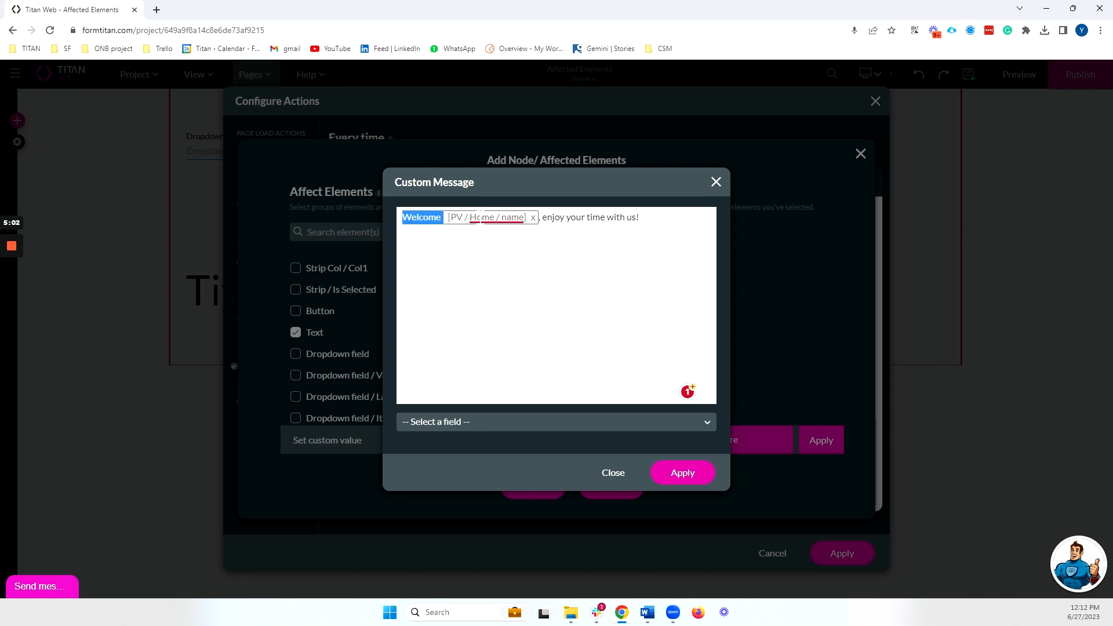
{"action": "left_click", "coordinate": [462, 218]}
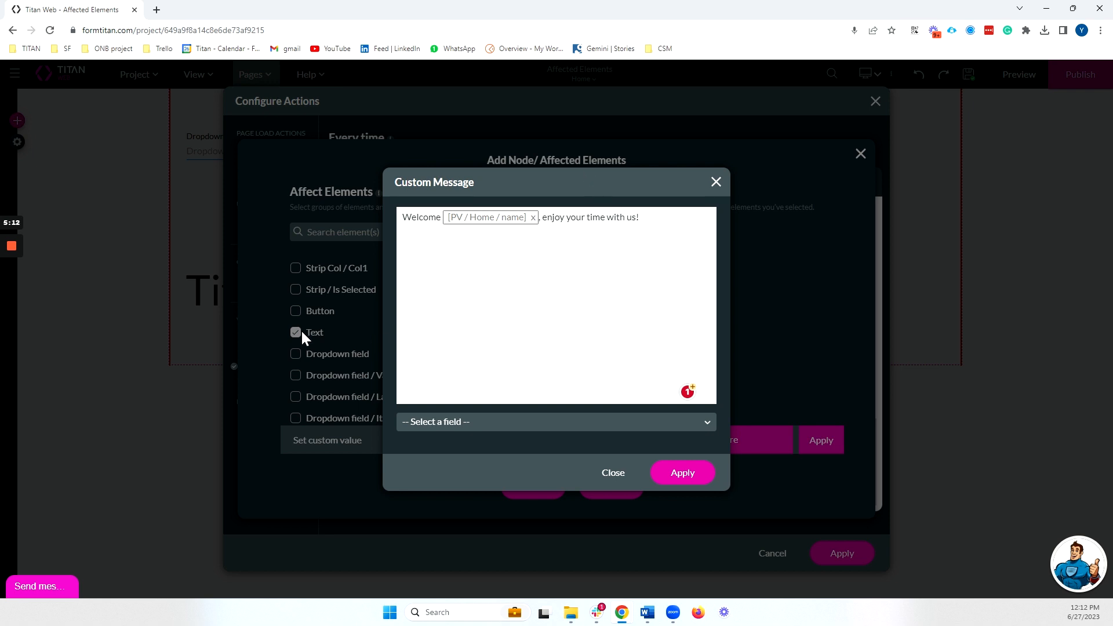
Confirm the custom message, apply the Set custom value action to the Text element, and review its configuration
{"action": "left_click", "coordinate": [478, 422]}
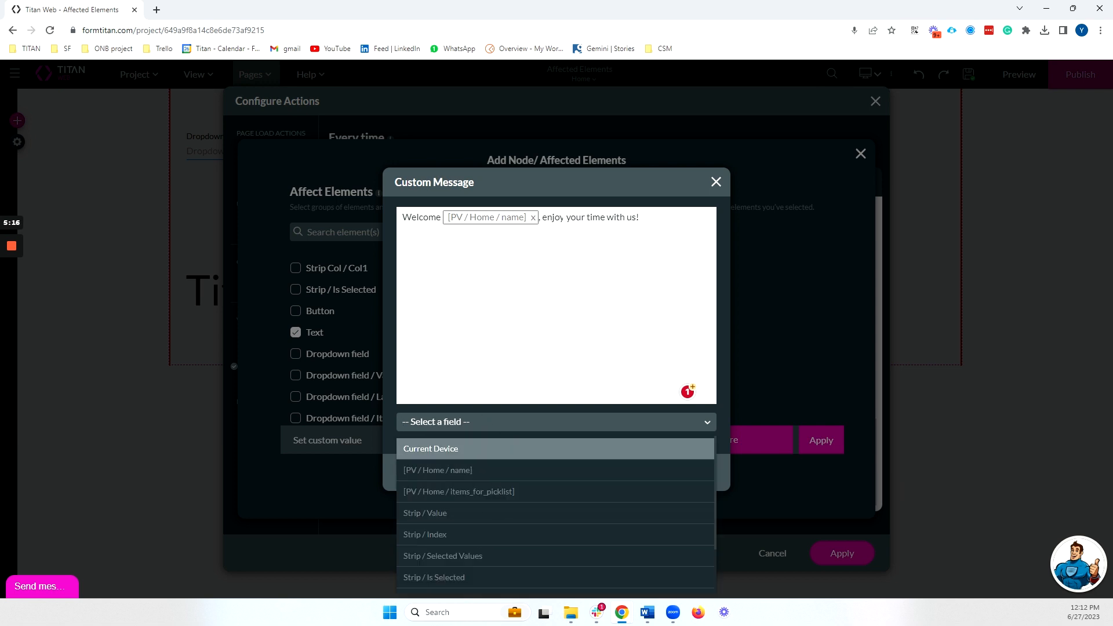
{"action": "left_click", "coordinate": [683, 469]}
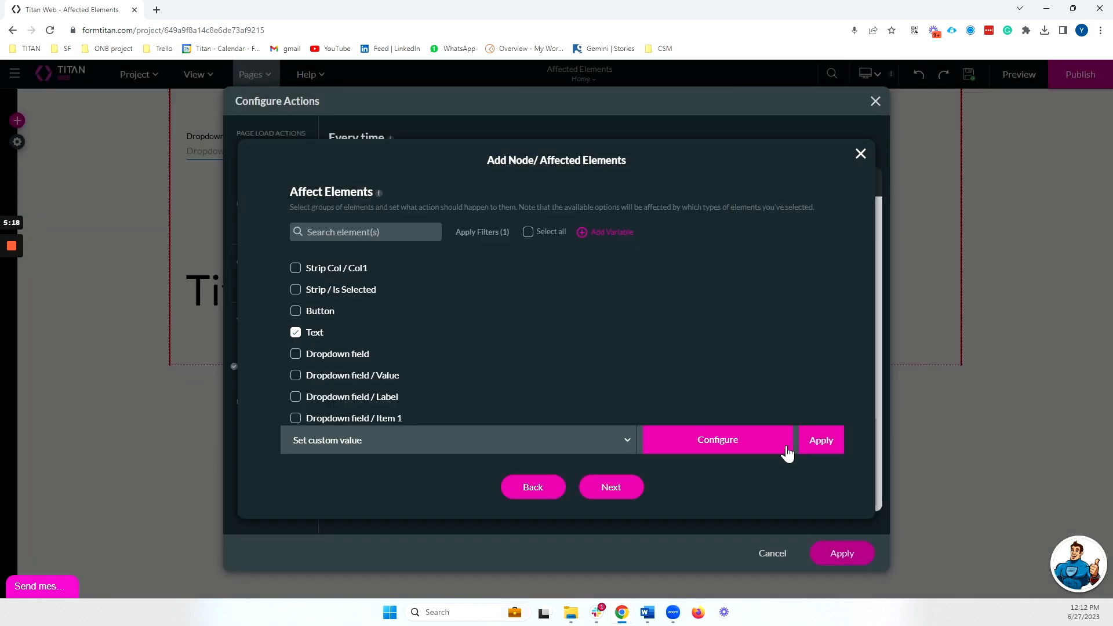
{"action": "left_click", "coordinate": [832, 445]}
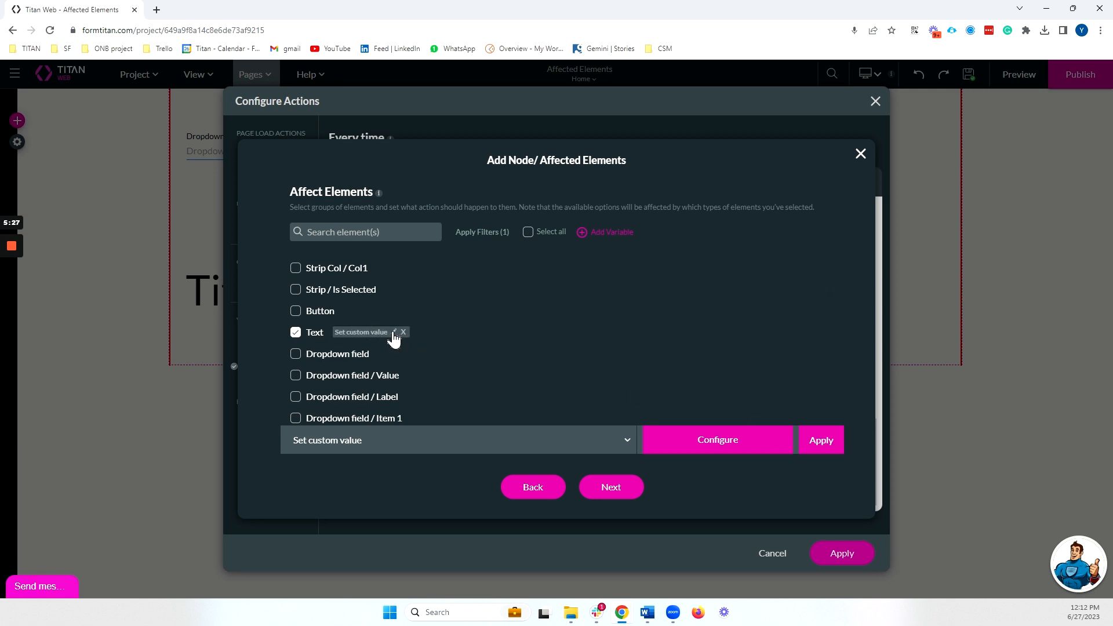
{"action": "left_click", "coordinate": [670, 449]}
{"action": "left_click", "coordinate": [716, 182]}
Insert the node with the tag "Set custom text", apply the page-load actions, and save the project
{"action": "left_click", "coordinate": [606, 488]}
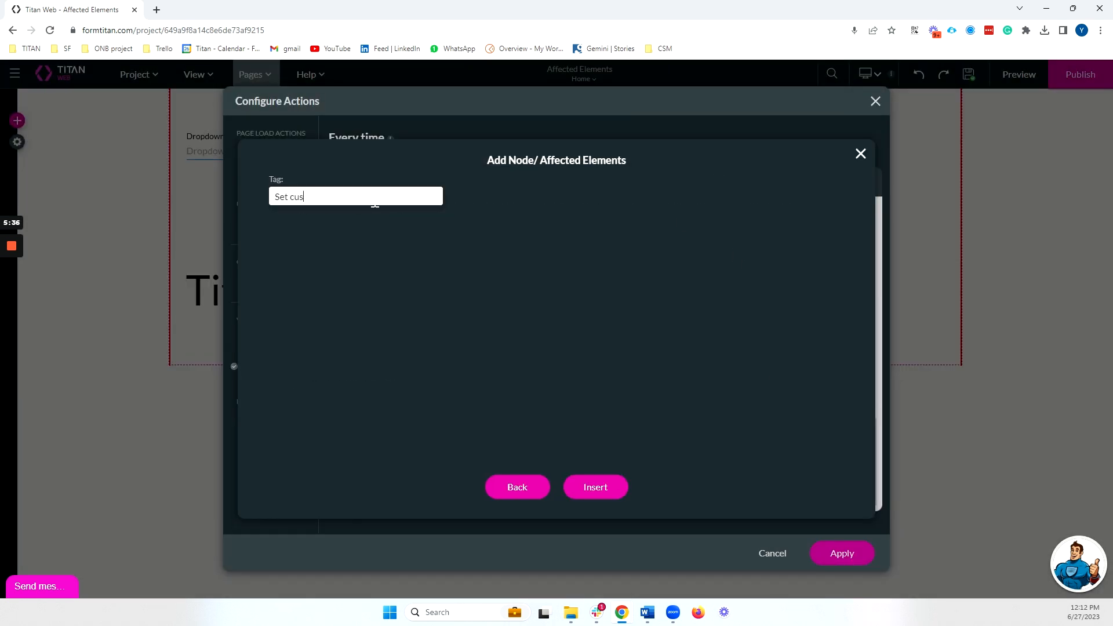
{"action": "type", "text": "Set custom text"}
{"action": "left_click", "coordinate": [612, 494]}
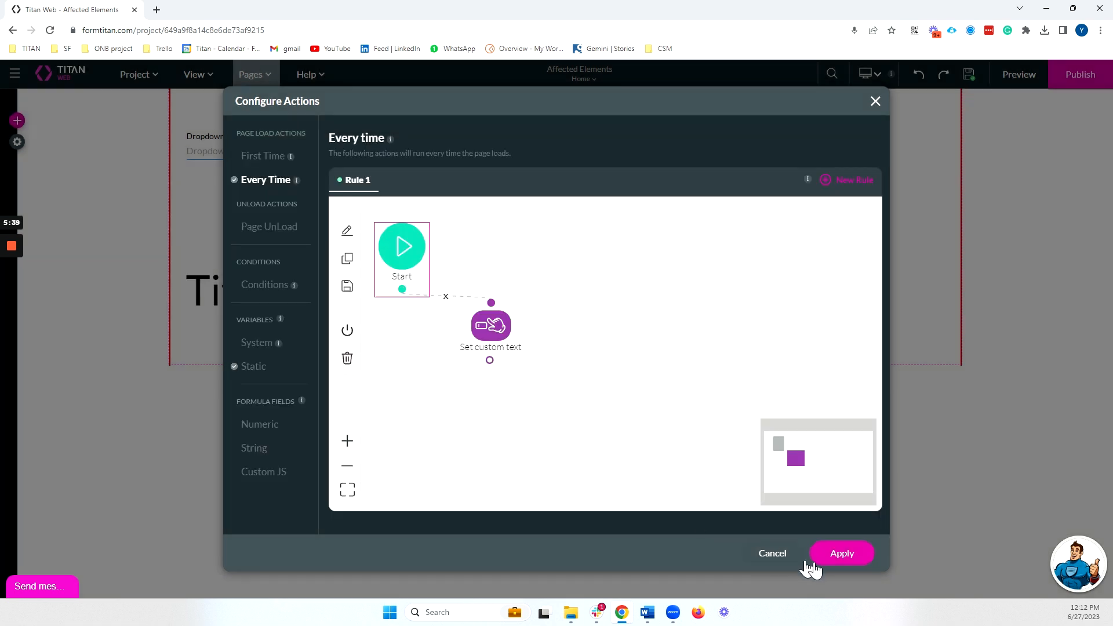
{"action": "left_click", "coordinate": [823, 556]}
{"action": "left_click", "coordinate": [969, 81]}
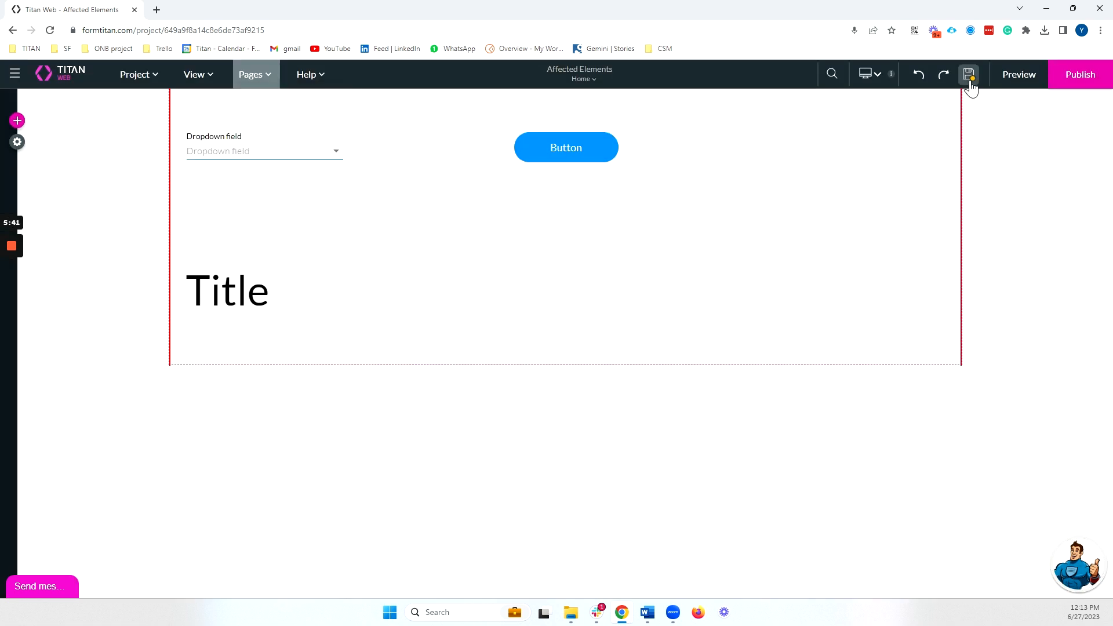
Preview the page and test the welcome message by replacing the URL's device parameter with name= and a first name
{"action": "left_click", "coordinate": [1010, 85]}
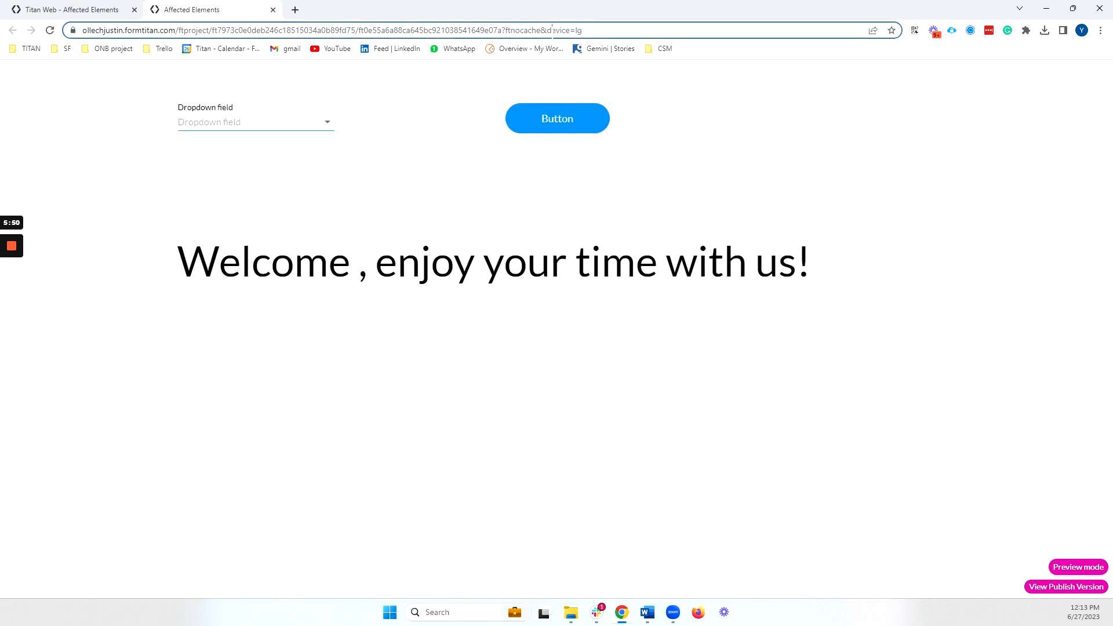
{"action": "double_click", "coordinate": [584, 30]}
{"action": "type", "text": "name="}
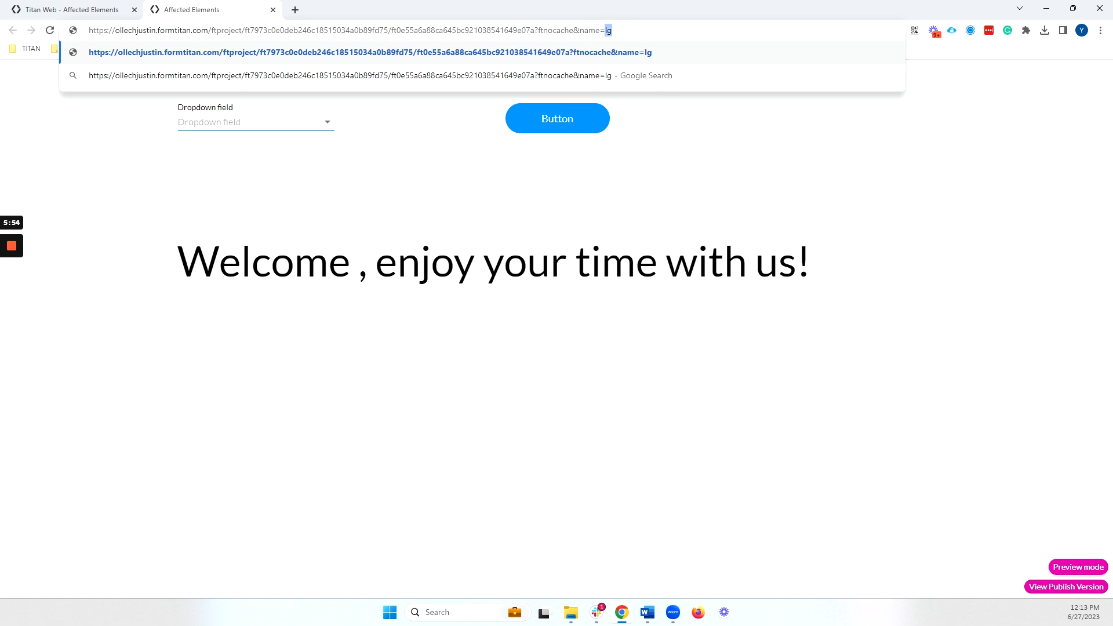
{"action": "type", "text": "Justin"}
{"action": "key", "text": "Return"}
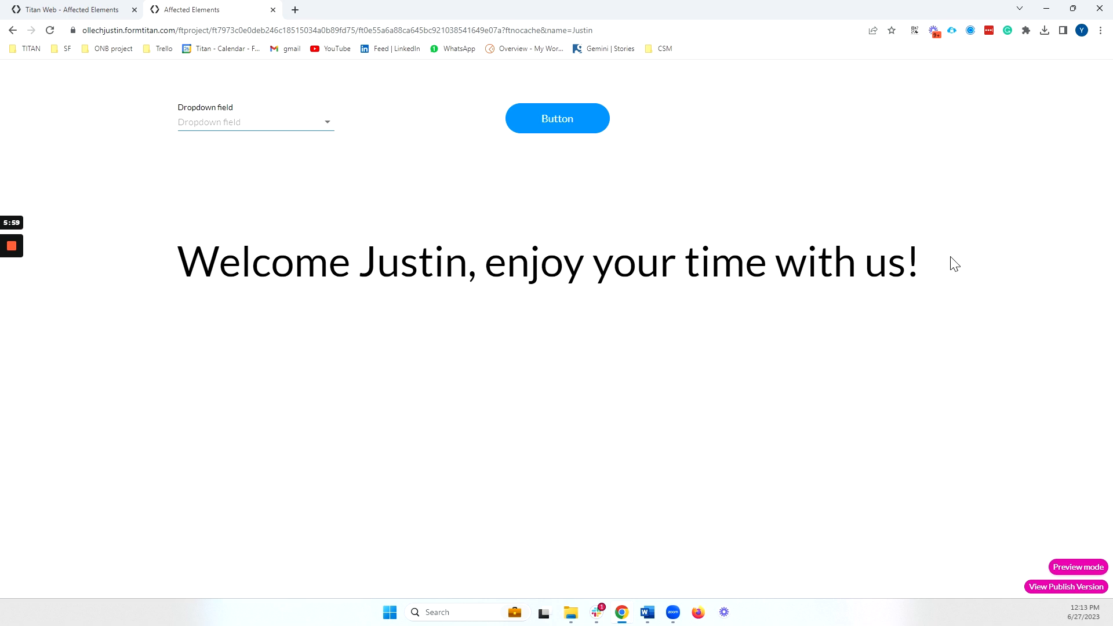
{"action": "key", "text": "ctrl+w"}
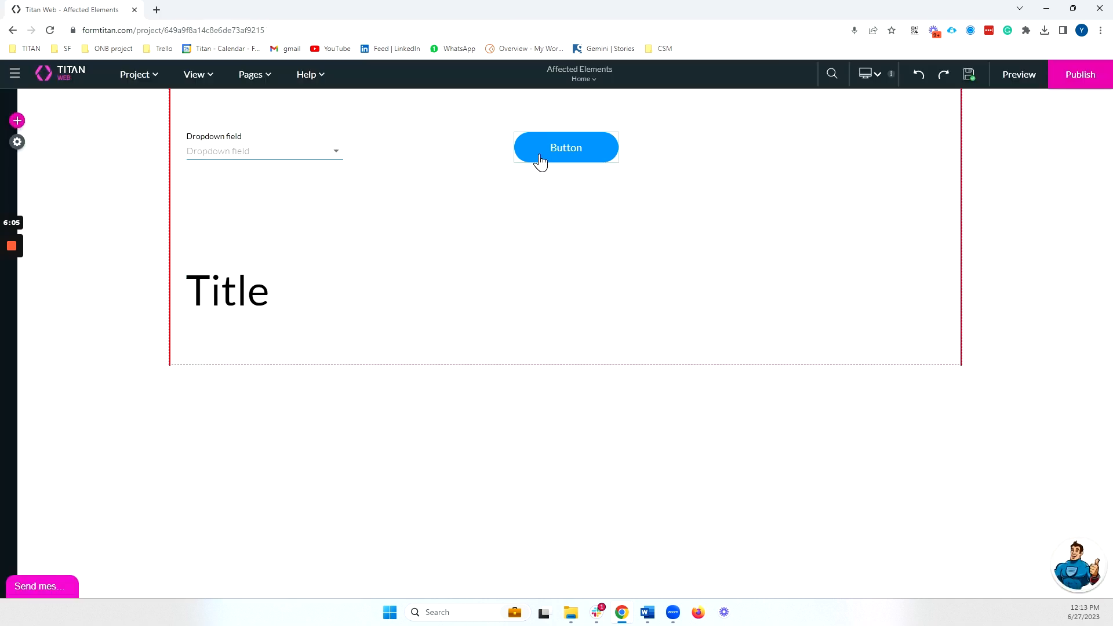
Open the dropdown field's item mapping and examine its static labels and values
{"action": "left_click", "coordinate": [285, 145]}
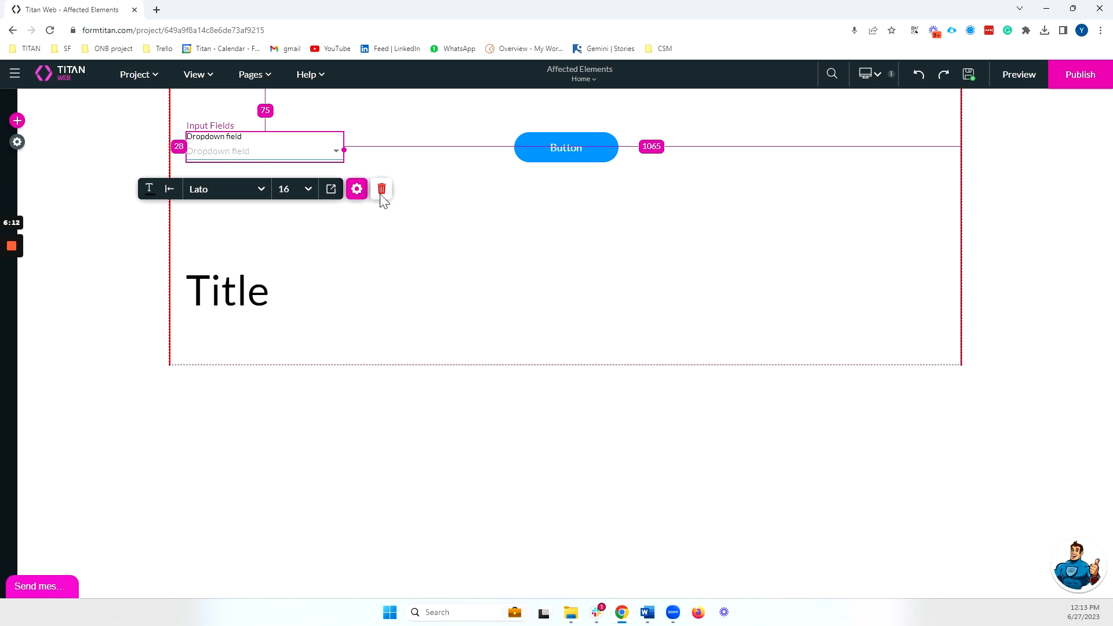
{"action": "left_click", "coordinate": [356, 188]}
{"action": "left_click", "coordinate": [895, 233]}
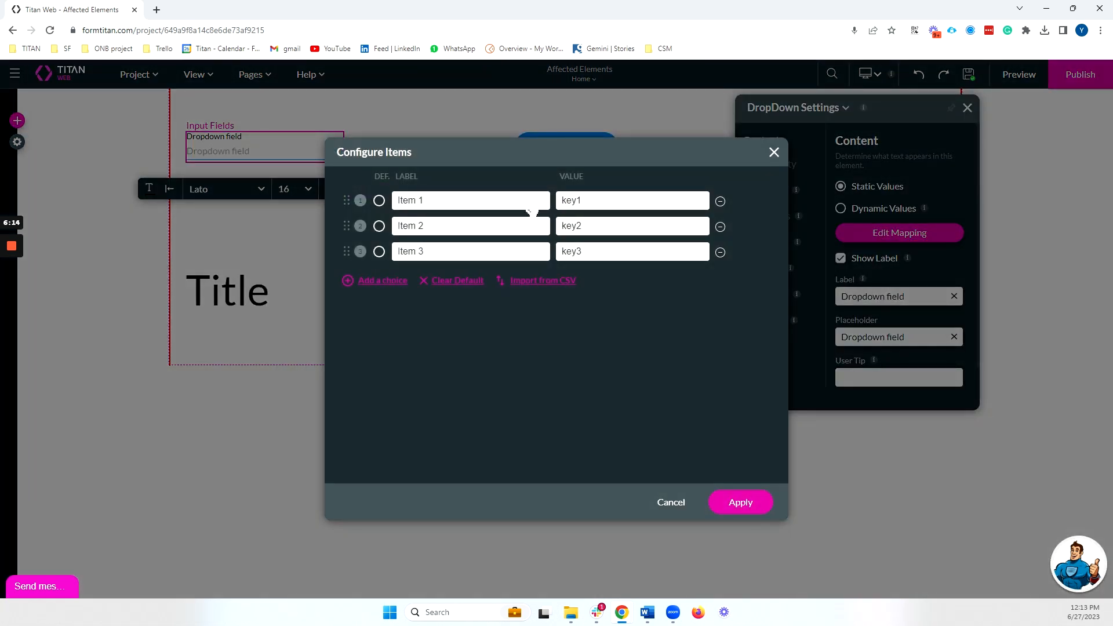
{"action": "left_click_drag", "start_coordinate": [428, 200], "coordinate": [385, 199]}
{"action": "left_click_drag", "start_coordinate": [429, 227], "coordinate": [362, 250]}
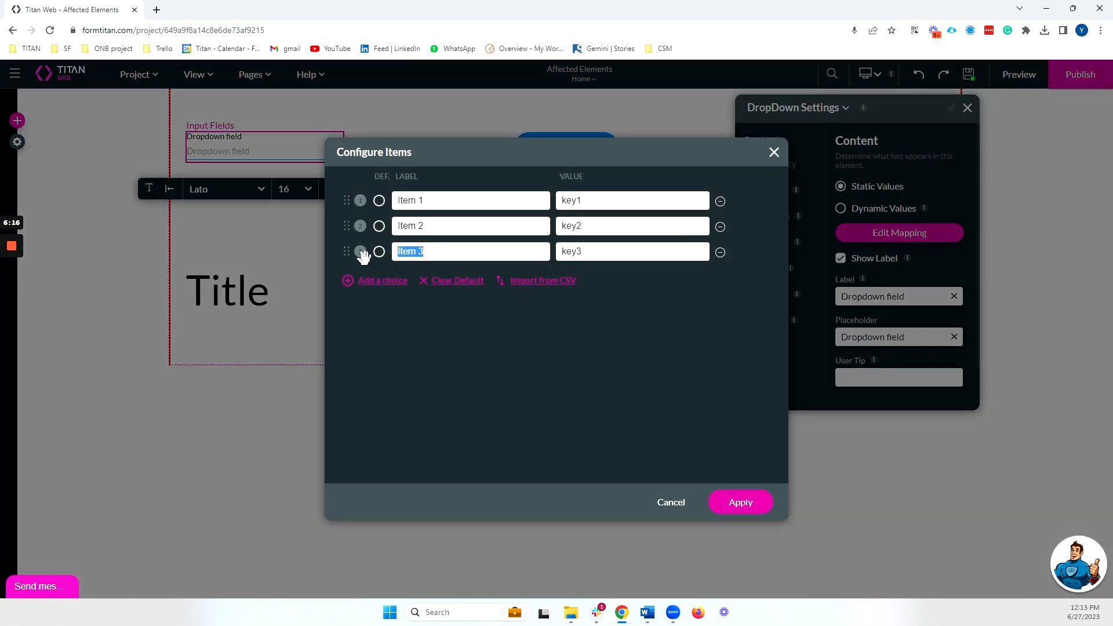
{"action": "left_click", "coordinate": [737, 502]}
Examine the Home page's static variable items_for_picklist and its default value in the action configuration
{"action": "left_click", "coordinate": [255, 74]}
{"action": "left_click", "coordinate": [332, 102]}
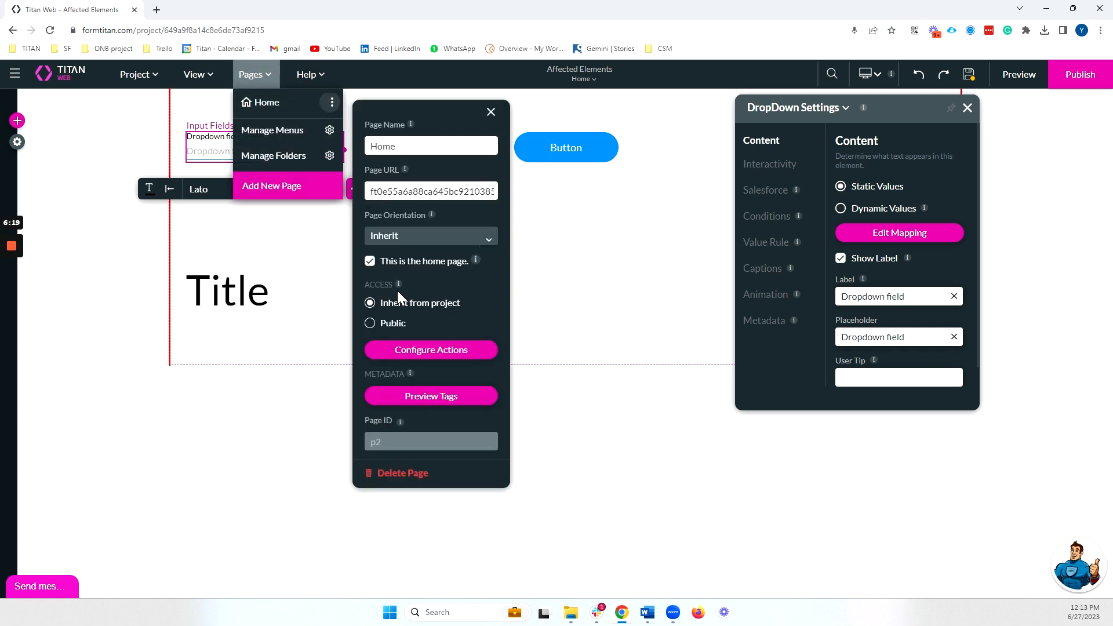
{"action": "left_click", "coordinate": [426, 349]}
{"action": "left_click", "coordinate": [271, 367]}
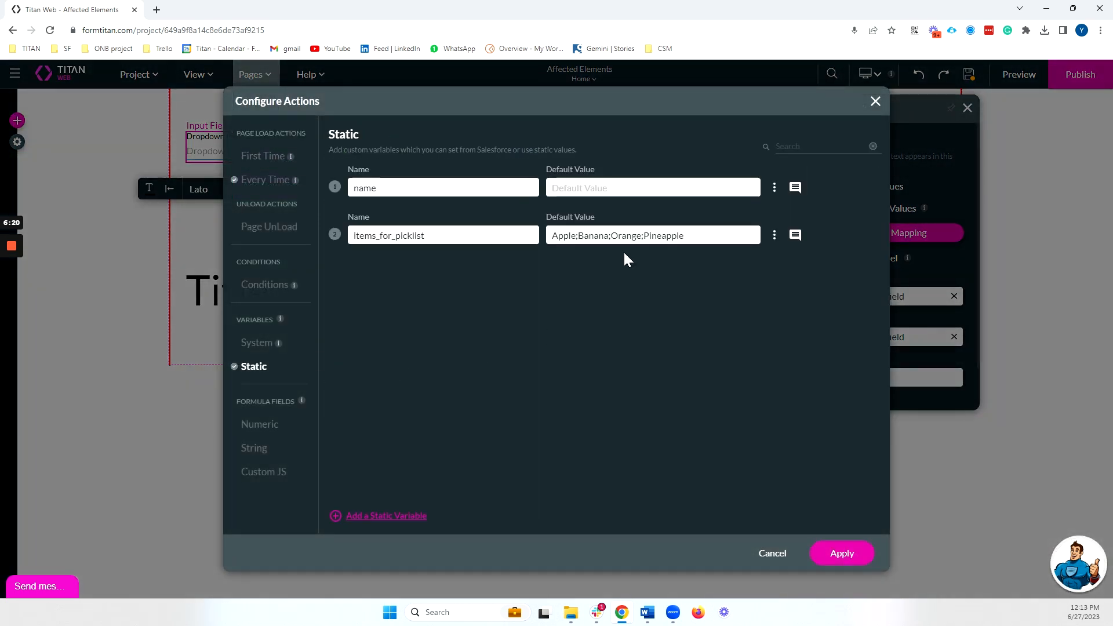
{"action": "double_click", "coordinate": [409, 236]}
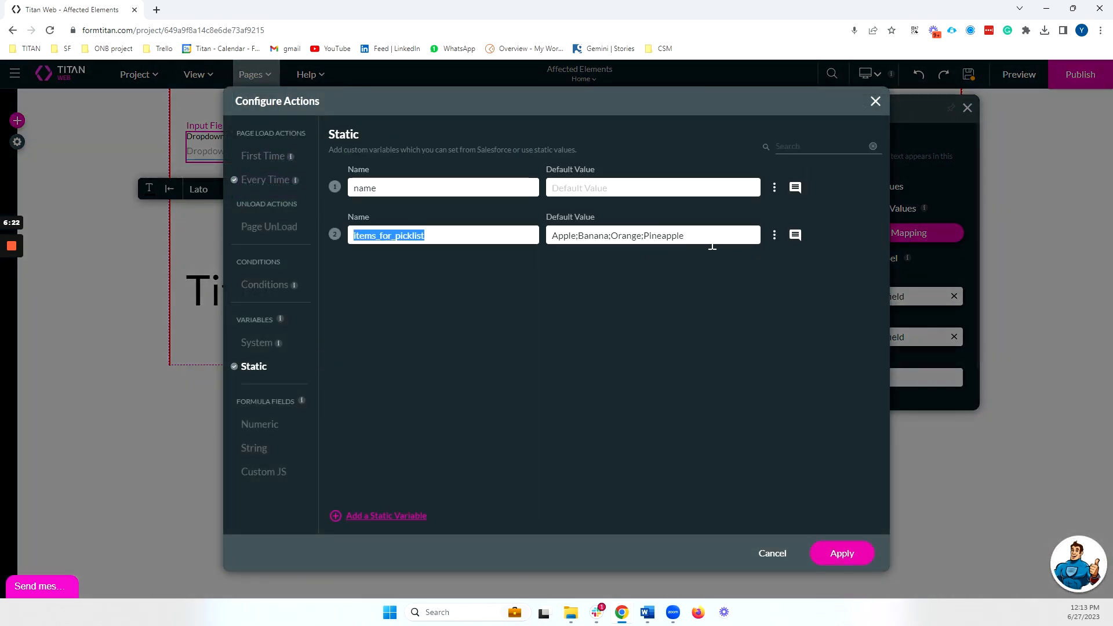
{"action": "left_click_drag", "start_coordinate": [687, 235], "coordinate": [552, 236]}
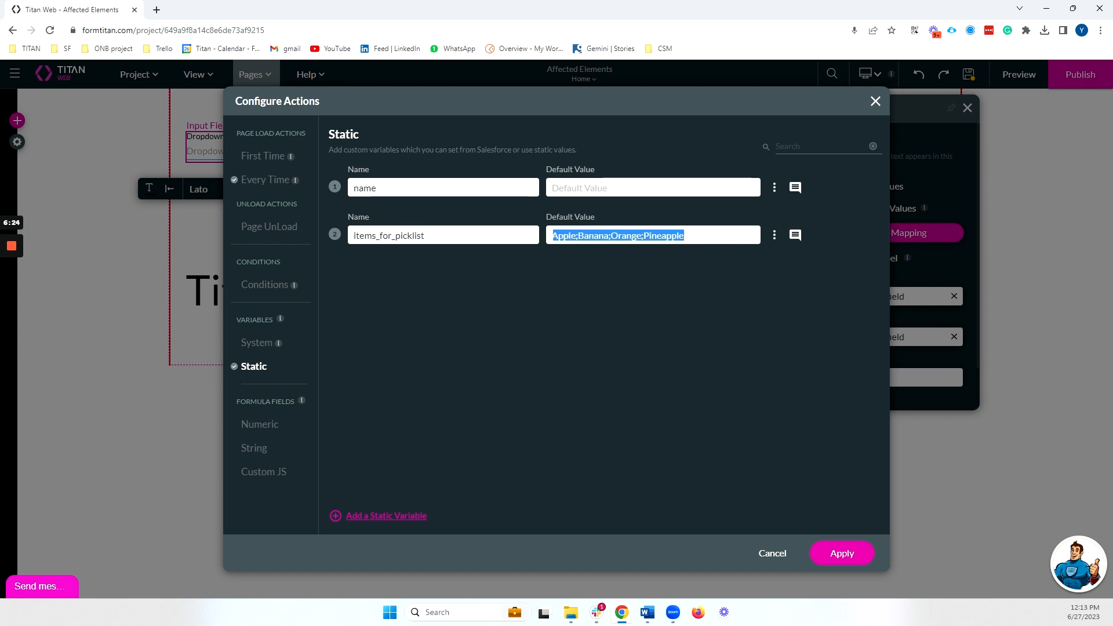
{"action": "left_click", "coordinate": [633, 311]}
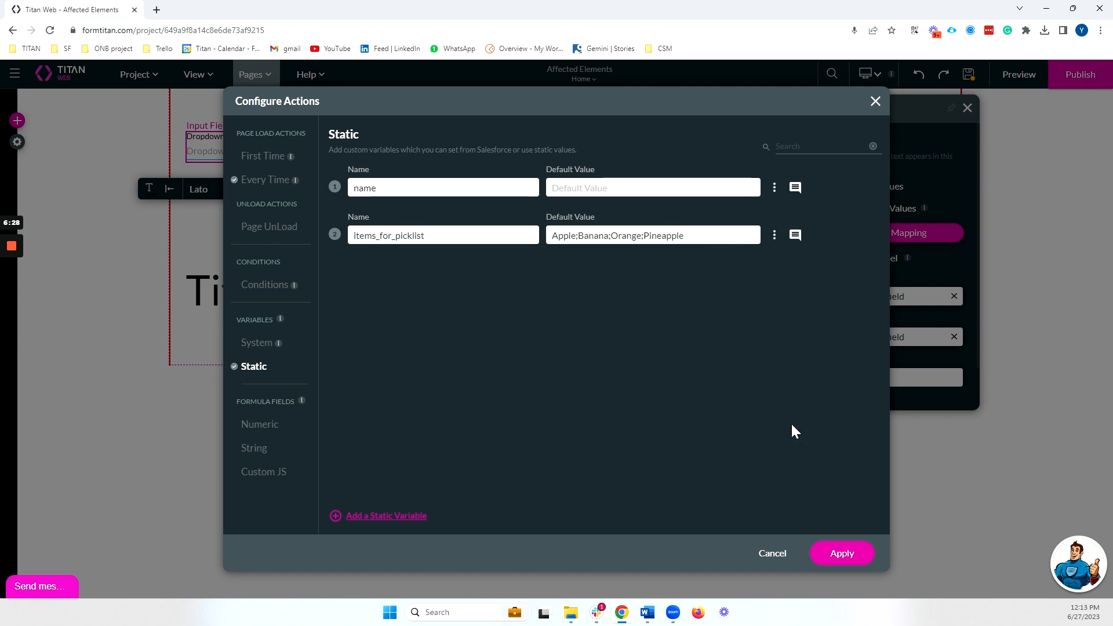
{"action": "left_click", "coordinate": [866, 549]}
{"action": "left_click", "coordinate": [634, 278]}
Edit the color text node in the button's on-click flow and remove the Text element's Set color action
{"action": "left_click", "coordinate": [587, 158]}
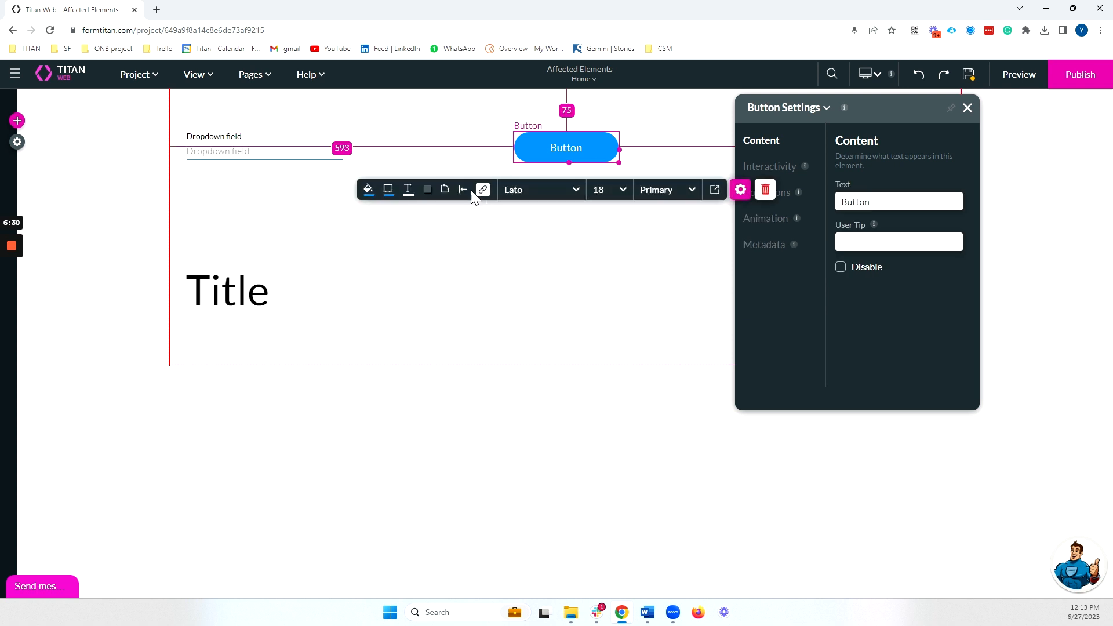
{"action": "left_click", "coordinate": [484, 191]}
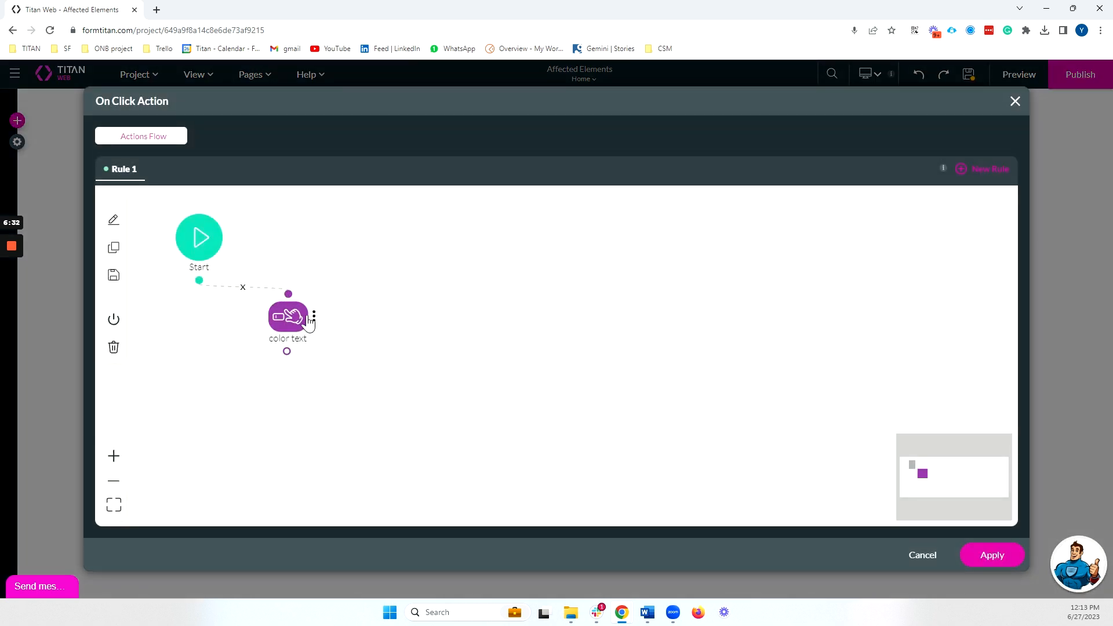
{"action": "left_click", "coordinate": [314, 317]}
{"action": "left_click", "coordinate": [347, 306]}
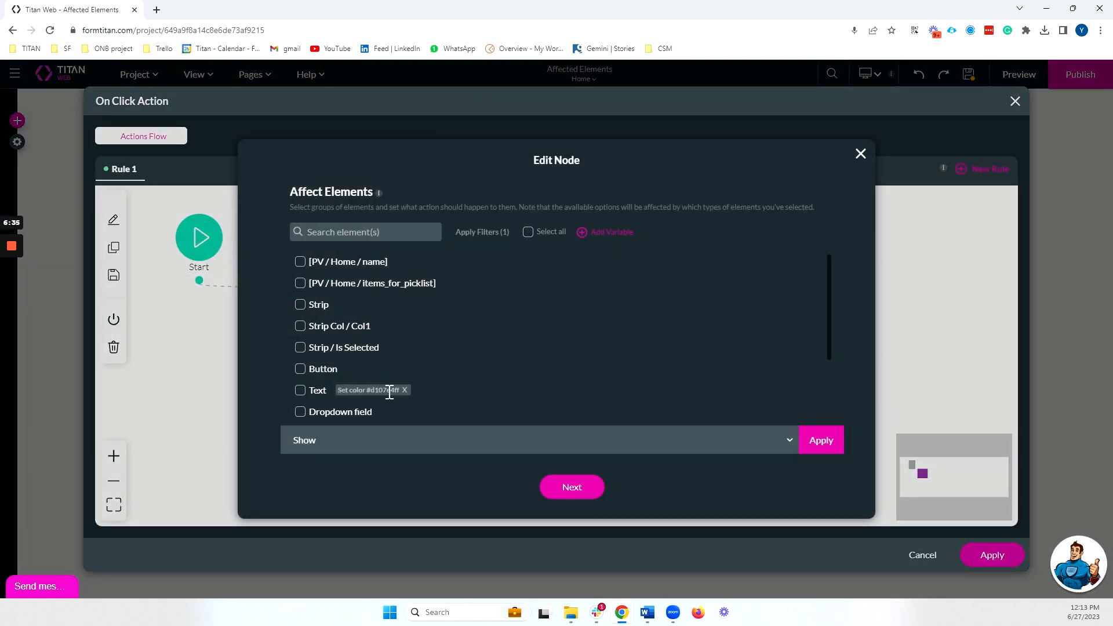
{"action": "left_click", "coordinate": [404, 390]}
Select Dropdown field as the affected element and apply Set items from JSON using [PV / Home / items_for_picklist]
{"action": "scroll", "coordinate": [339, 377], "scroll_direction": "down", "scroll_amount": 2}
{"action": "left_click", "coordinate": [323, 313]}
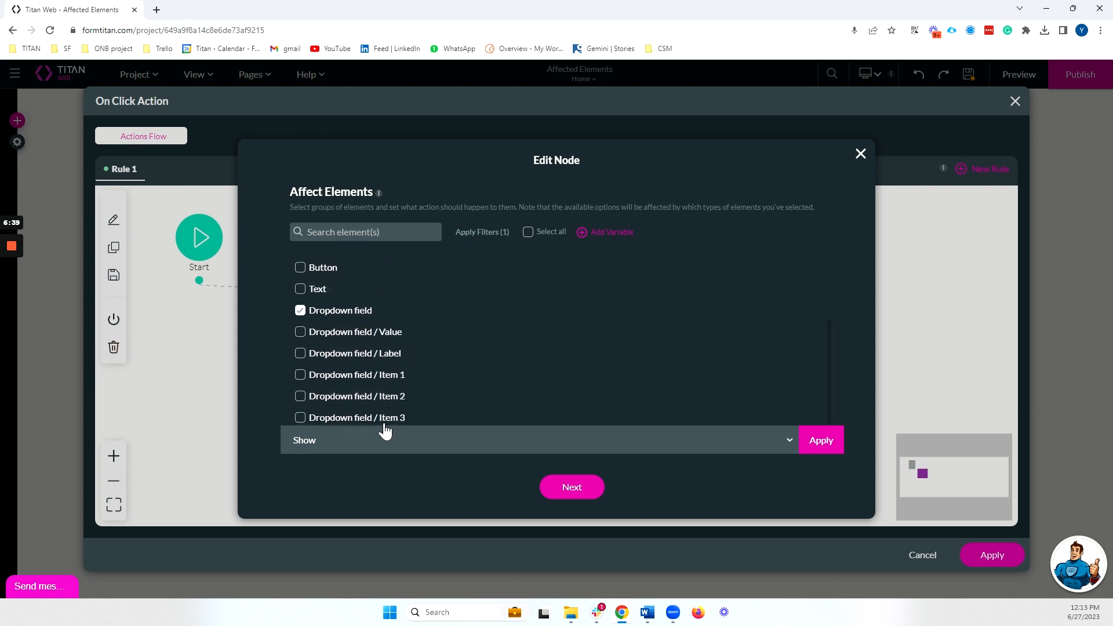
{"action": "left_click", "coordinate": [385, 432]}
{"action": "scroll", "coordinate": [443, 365], "scroll_direction": "down", "scroll_amount": 2}
{"action": "type", "text": "set"}
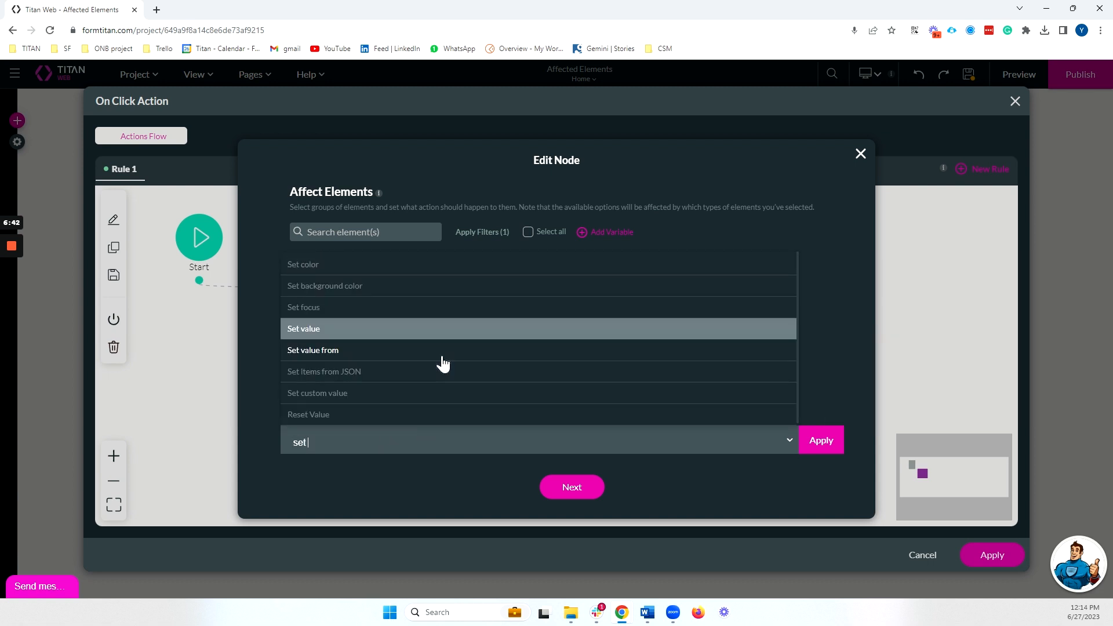
{"action": "left_click", "coordinate": [442, 380]}
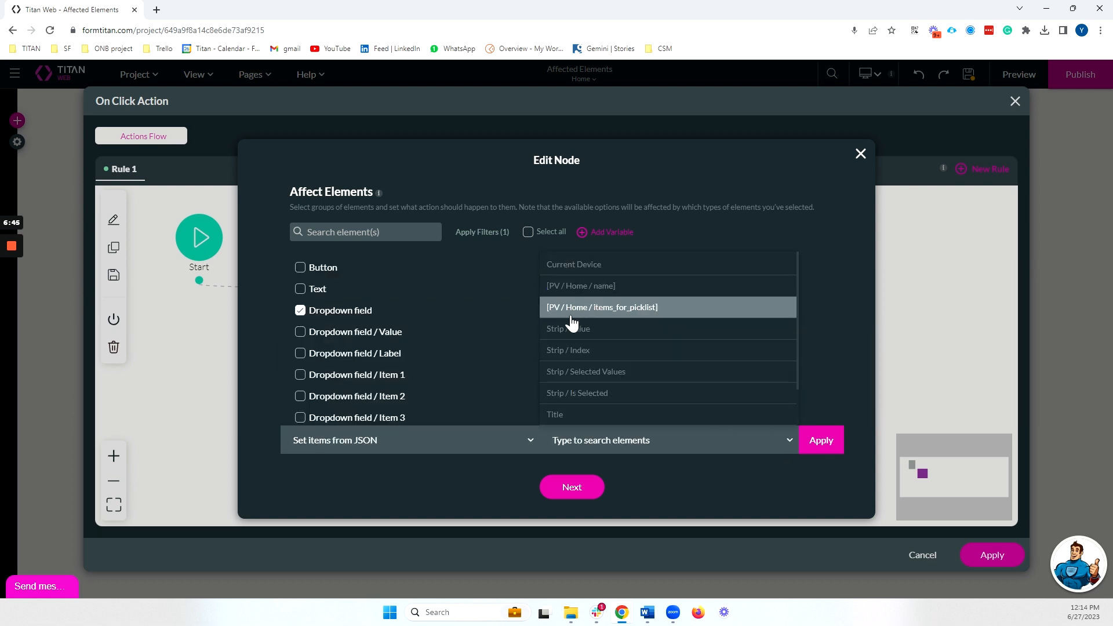
{"action": "left_click", "coordinate": [624, 315]}
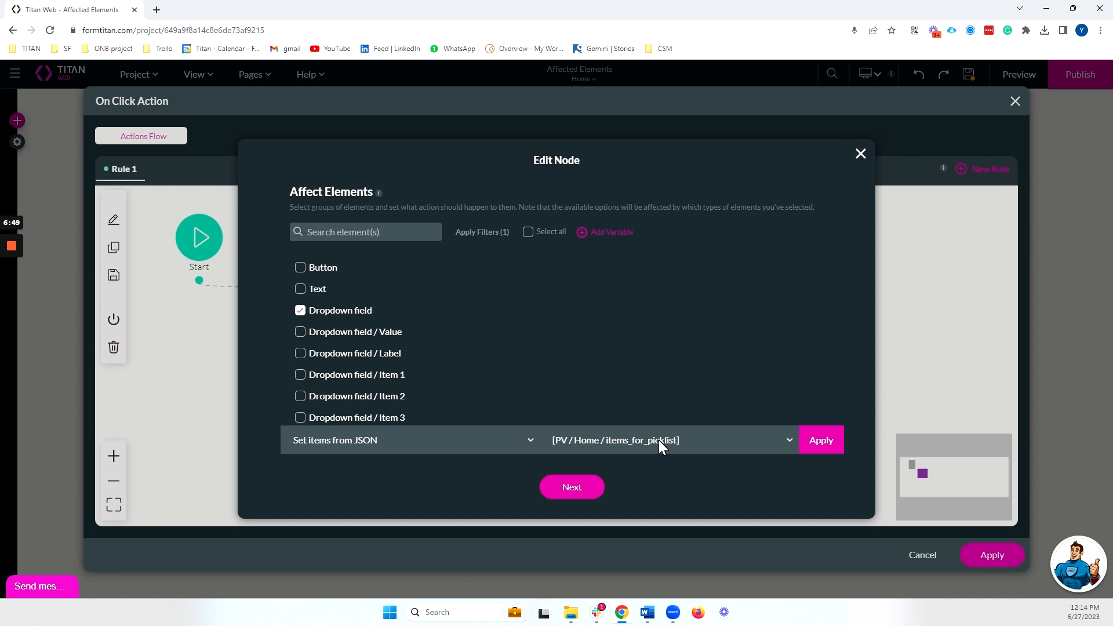
Retag the node as "Set items from json to picklist", apply the on-click flow, and save the project
{"action": "left_click", "coordinate": [589, 487]}
{"action": "double_click", "coordinate": [371, 191]}
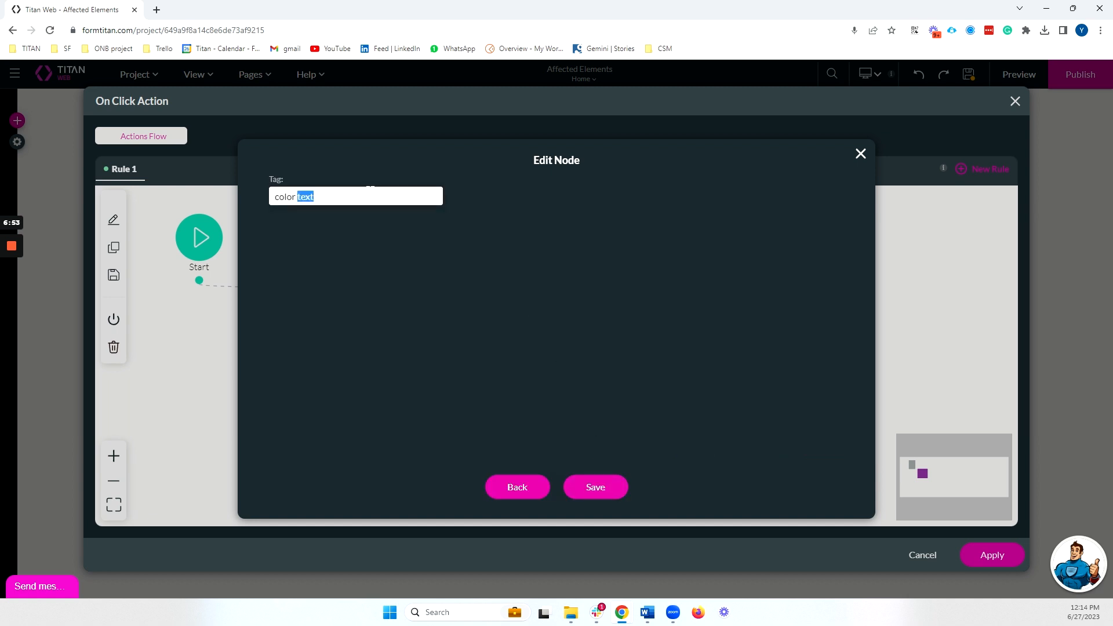
{"action": "key", "text": "ctrl+a"}
{"action": "type", "text": "Set"}
{"action": "left_click", "coordinate": [596, 487]}
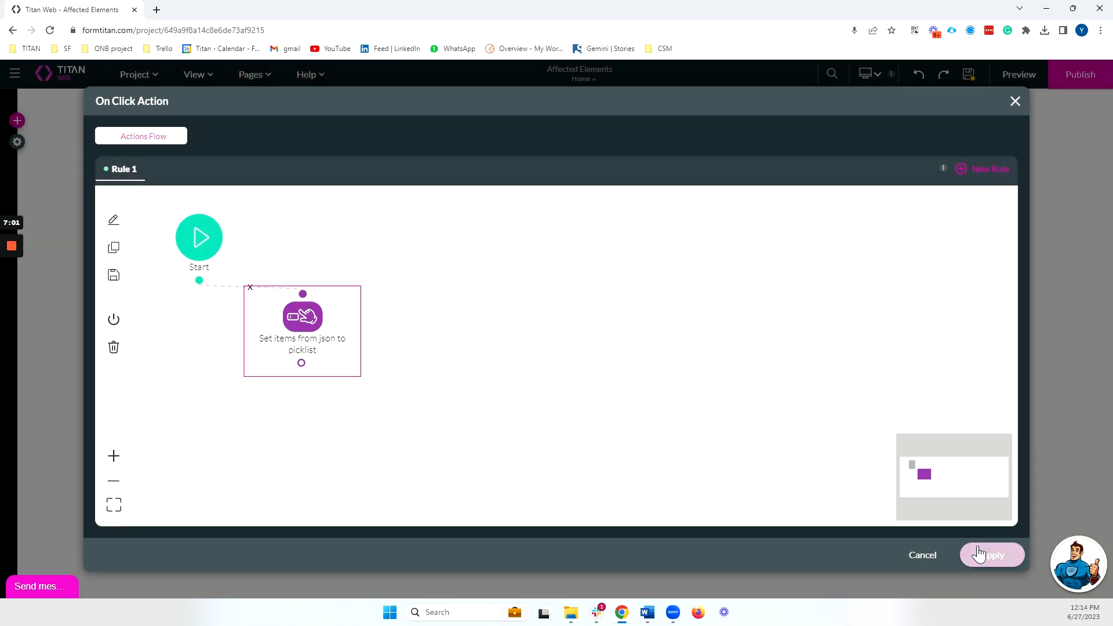
{"action": "left_click", "coordinate": [979, 553]}
{"action": "left_click", "coordinate": [968, 76]}
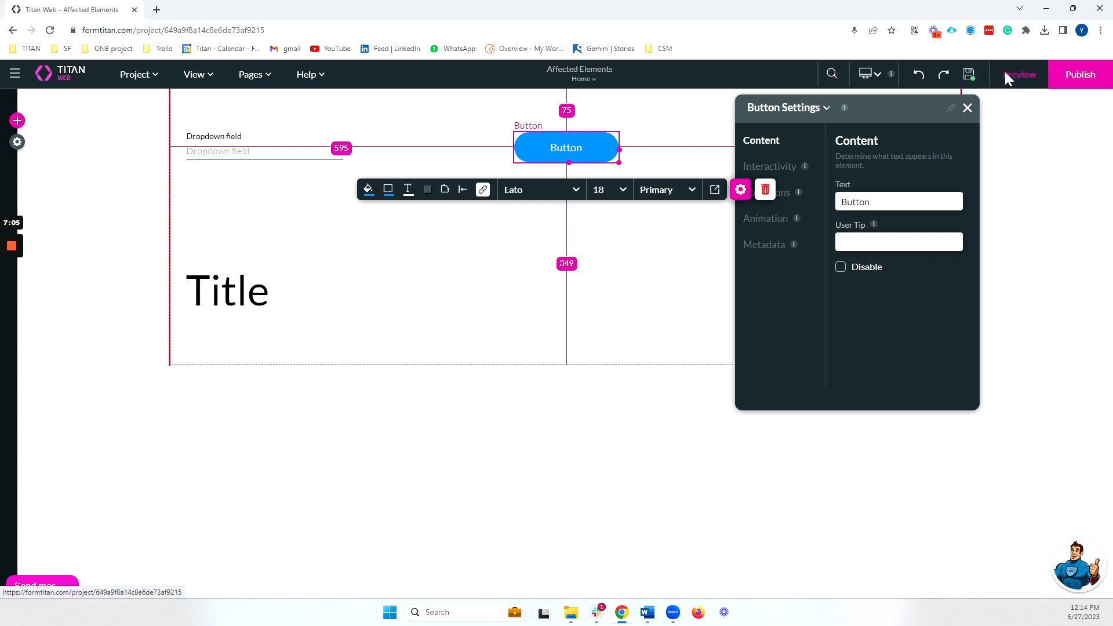
Preview the page and check the dropdown's choices before and after triggering the button, choosing Orange
{"action": "left_click", "coordinate": [1019, 75]}
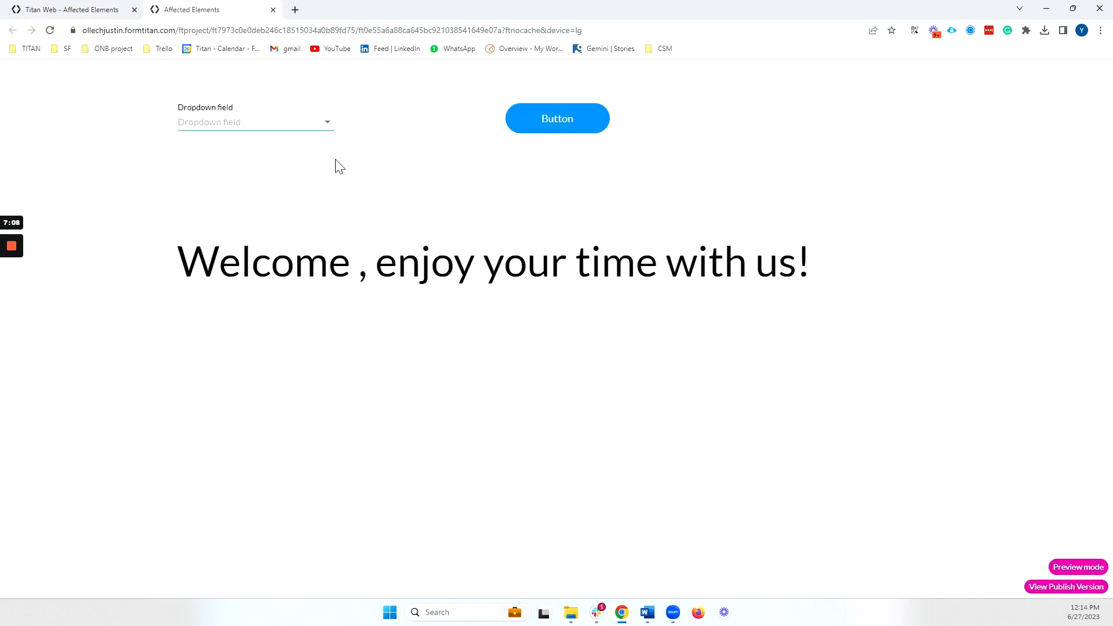
{"action": "left_click", "coordinate": [325, 123]}
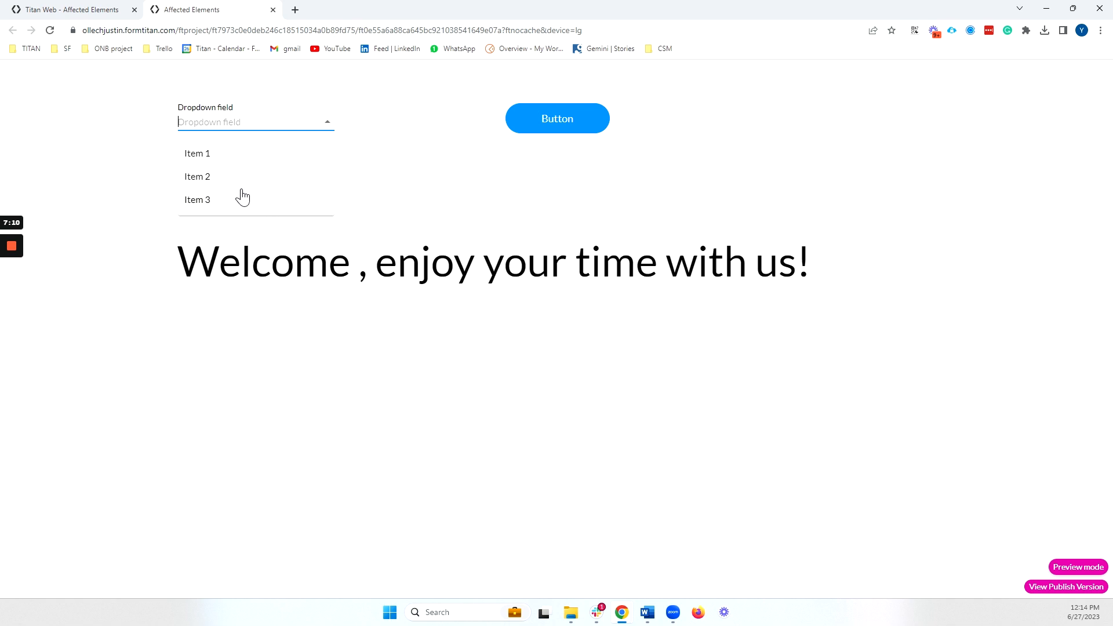
{"action": "left_click", "coordinate": [441, 151]}
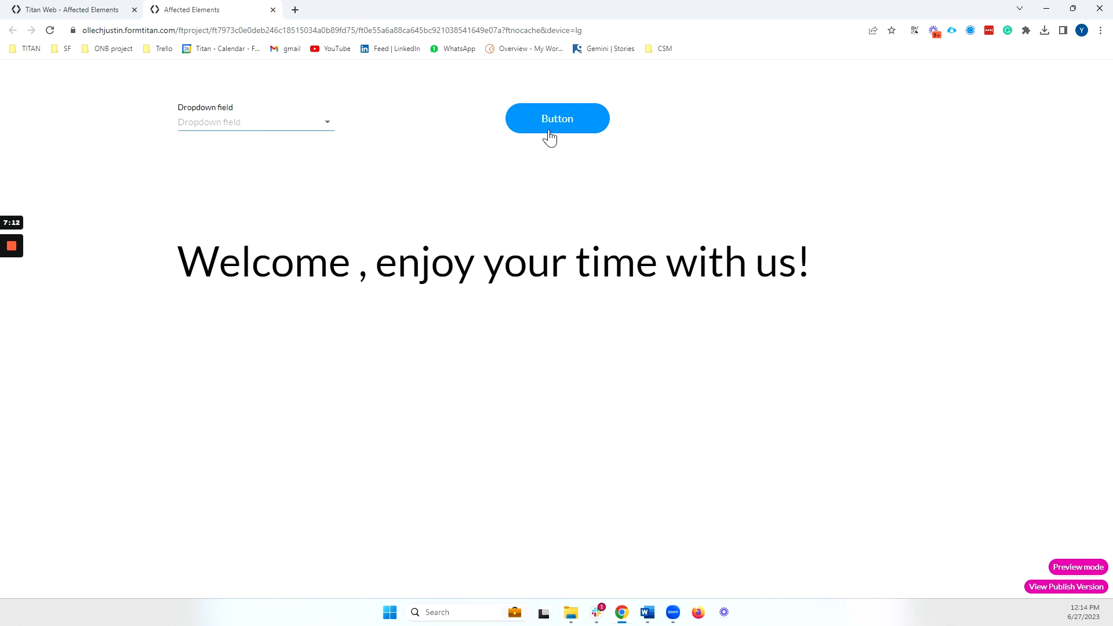
{"action": "left_click", "coordinate": [325, 129]}
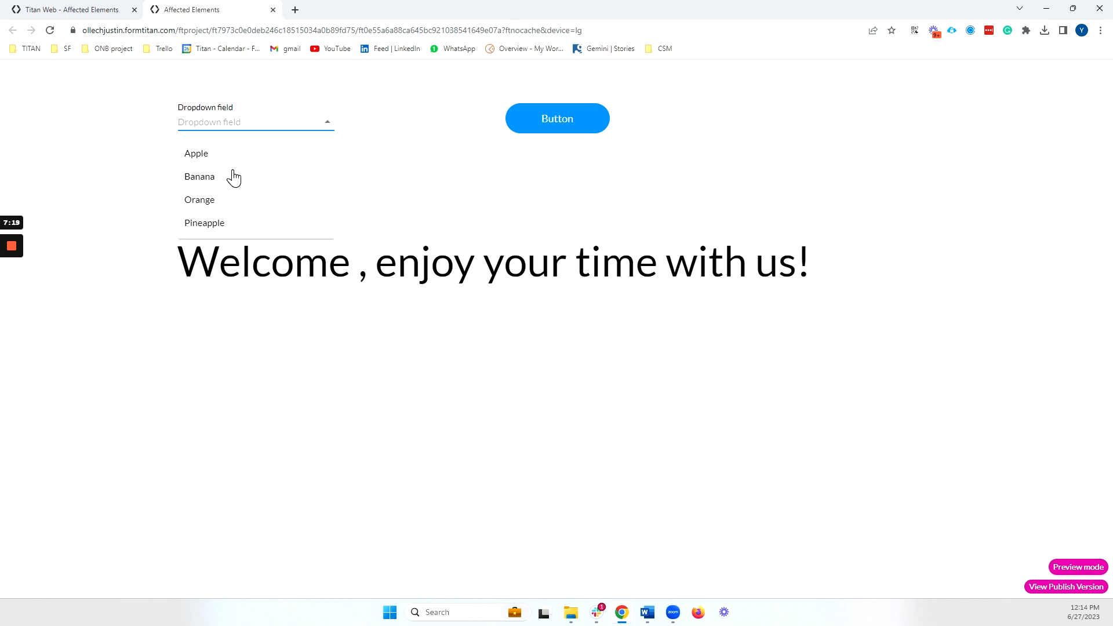
{"action": "left_click", "coordinate": [207, 201]}
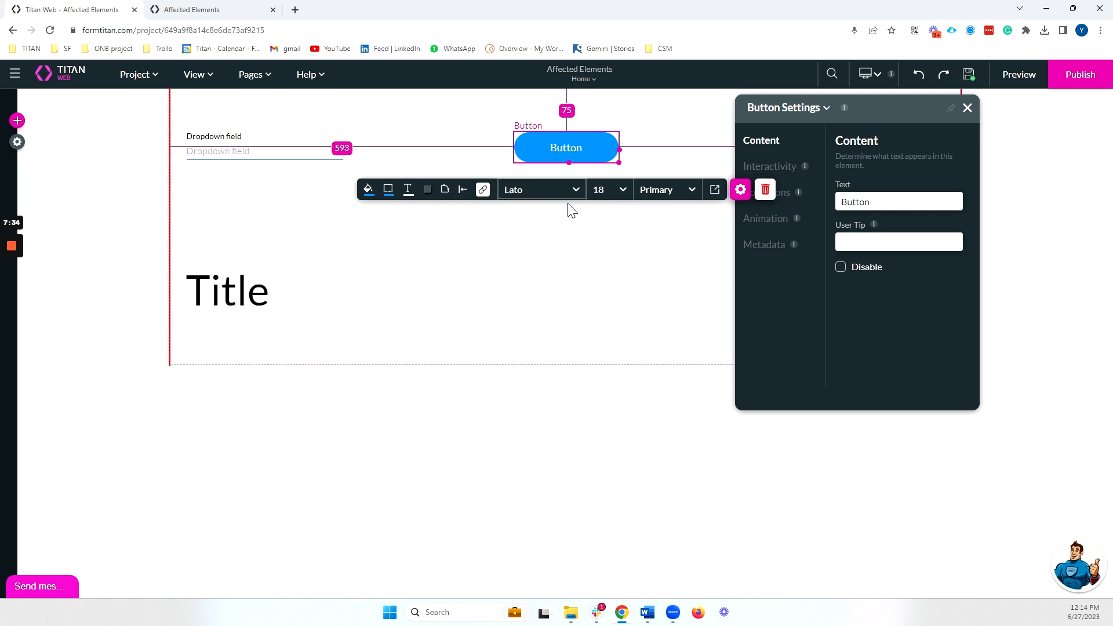
{"action": "left_click", "coordinate": [574, 246]}
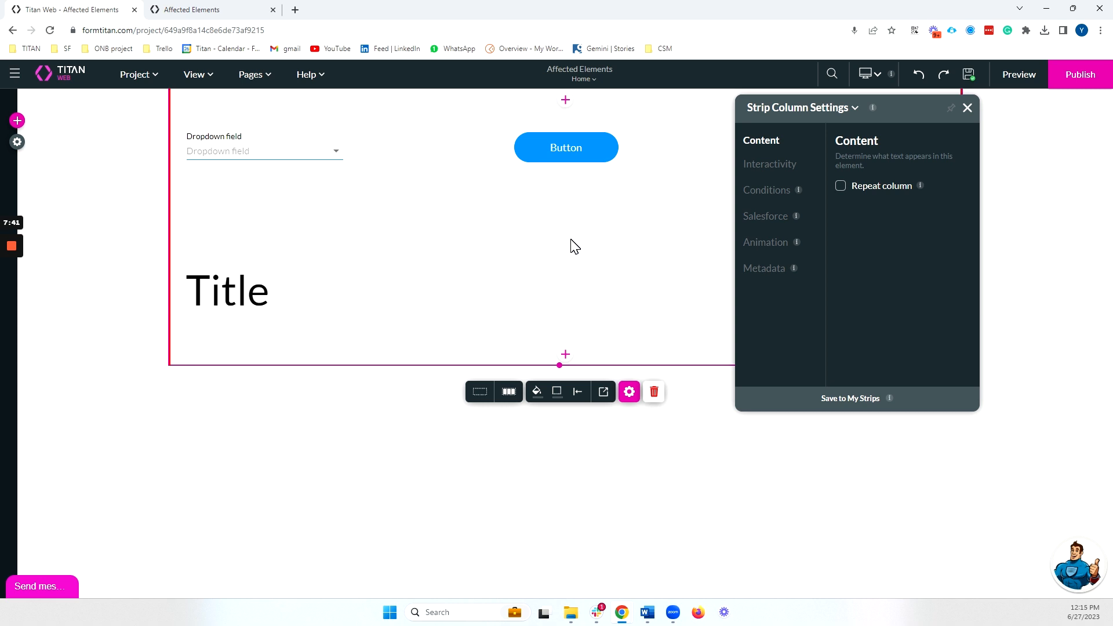
{"action": "left_click", "coordinate": [11, 246]}
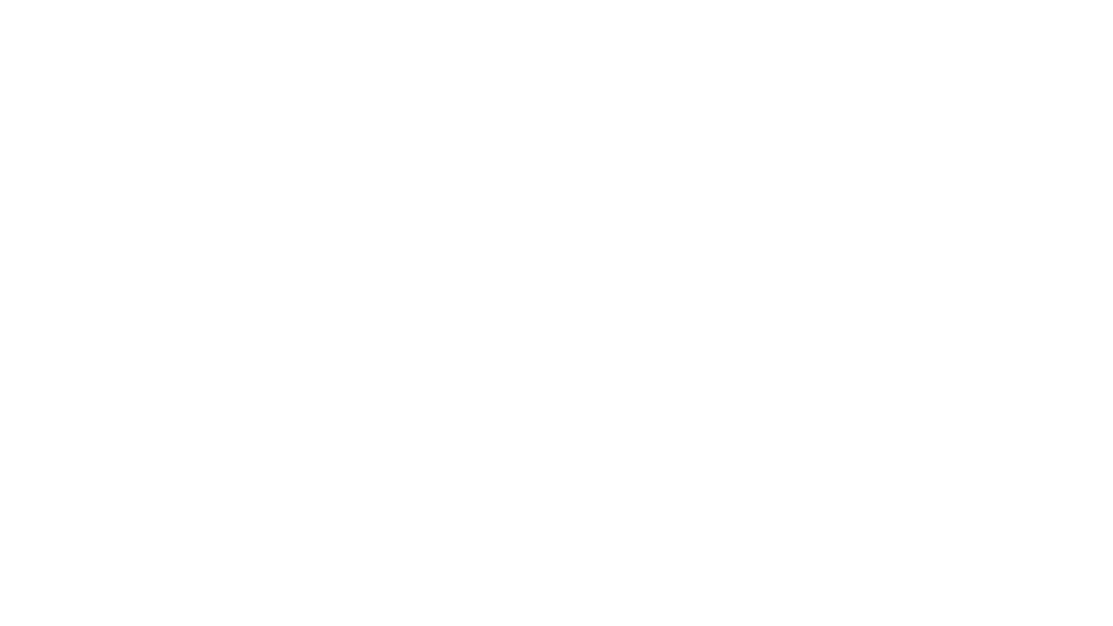